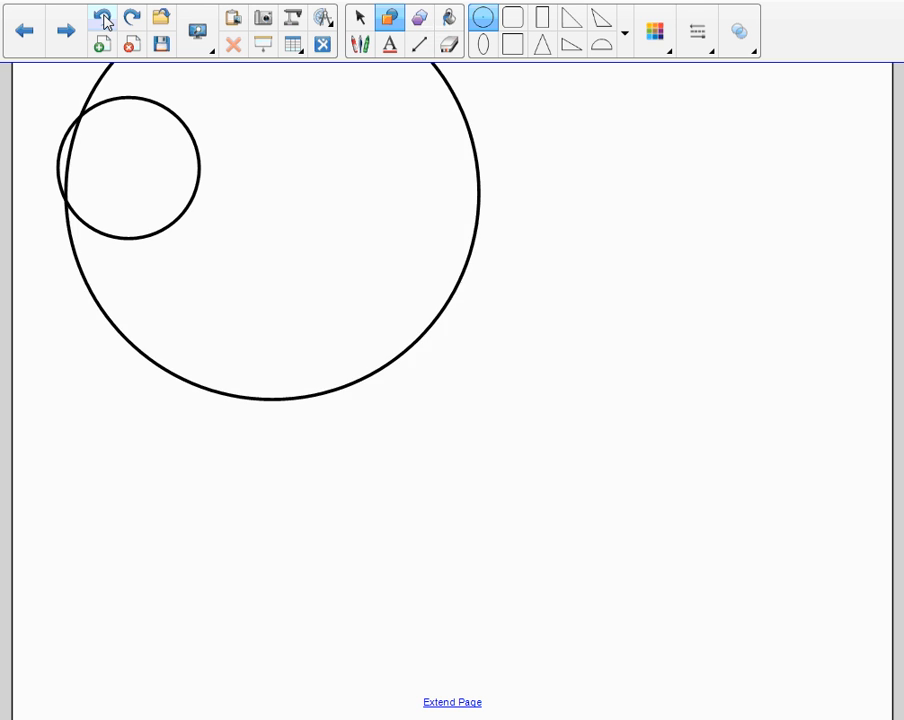
# Step: Undo the large overlapping circle, then move the remaining small circle toward the page's middle and enlarge it to about twice its diameter
pyautogui.click(103, 19)
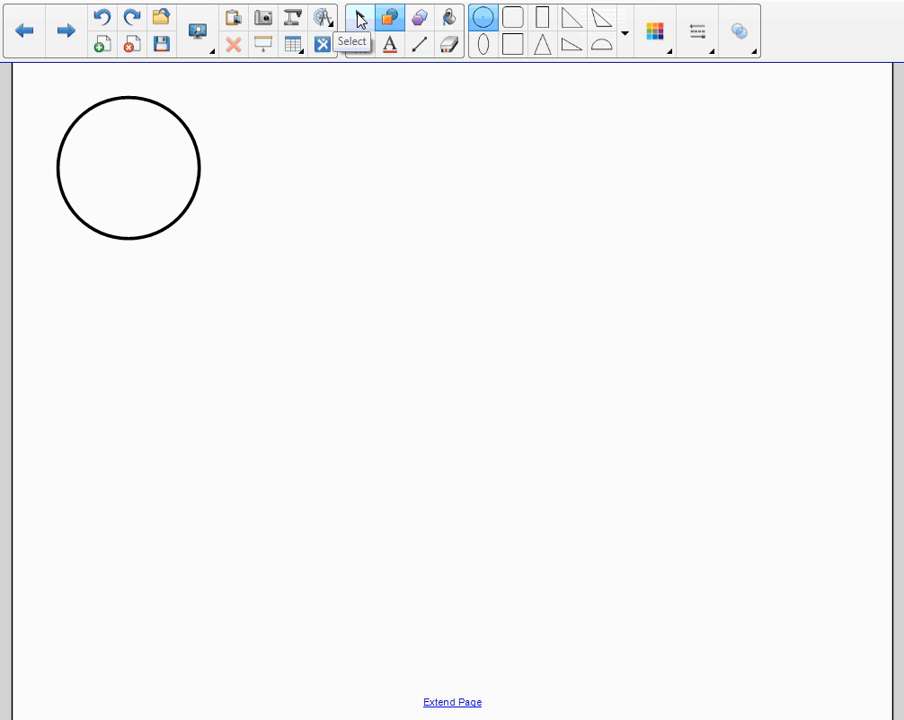
pyautogui.click(361, 20)
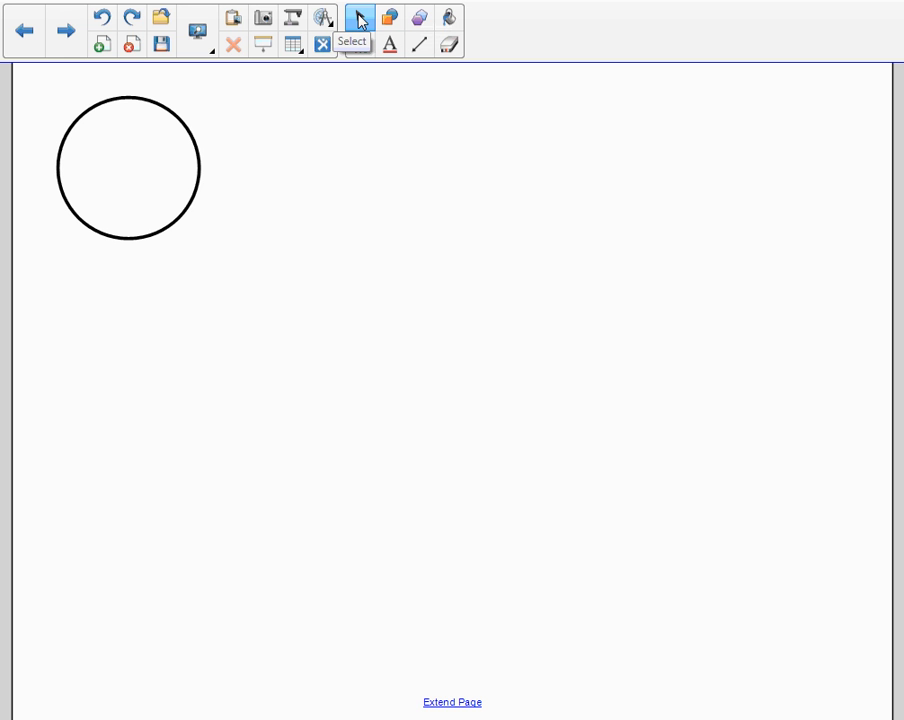
pyautogui.moveTo(194, 135); pyautogui.dragTo(268, 180)
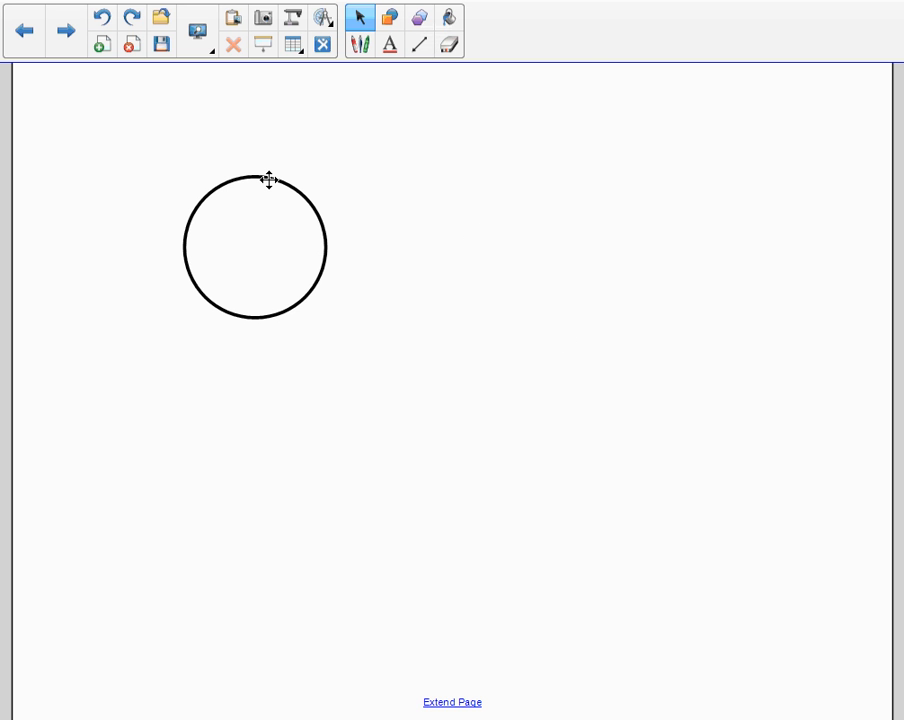
pyautogui.click(268, 180)
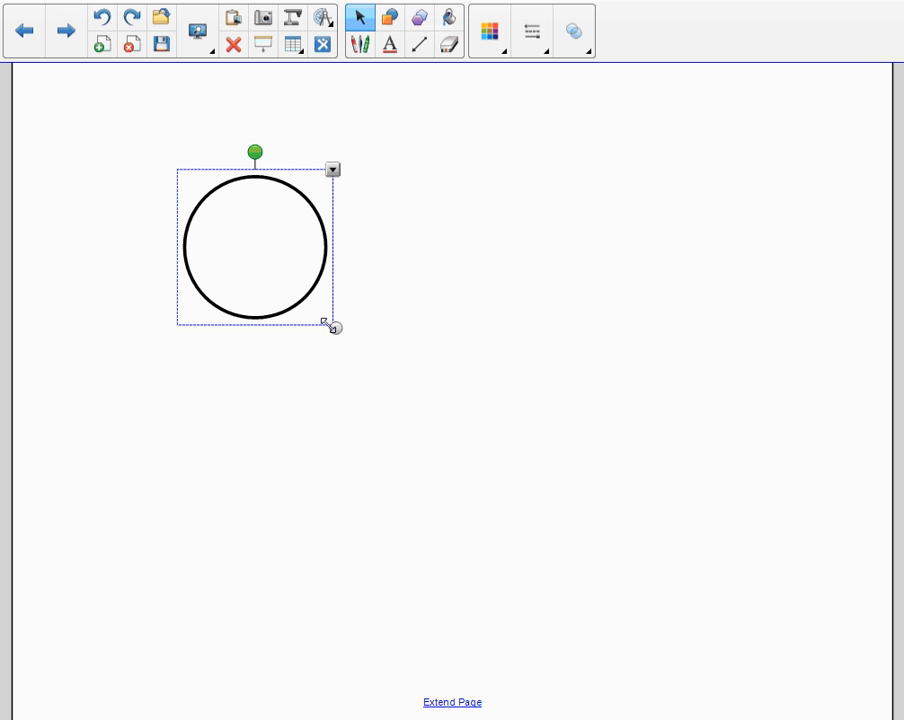
pyautogui.moveTo(254, 152)
pyautogui.mouseDown()
pyautogui.moveTo(205, 193)
pyautogui.moveTo(228, 280)
pyautogui.moveTo(371, 220)
pyautogui.moveTo(278, 147)
pyautogui.moveTo(258, 145)
pyautogui.mouseUp()
pyautogui.moveTo(335, 328); pyautogui.dragTo(504, 477)
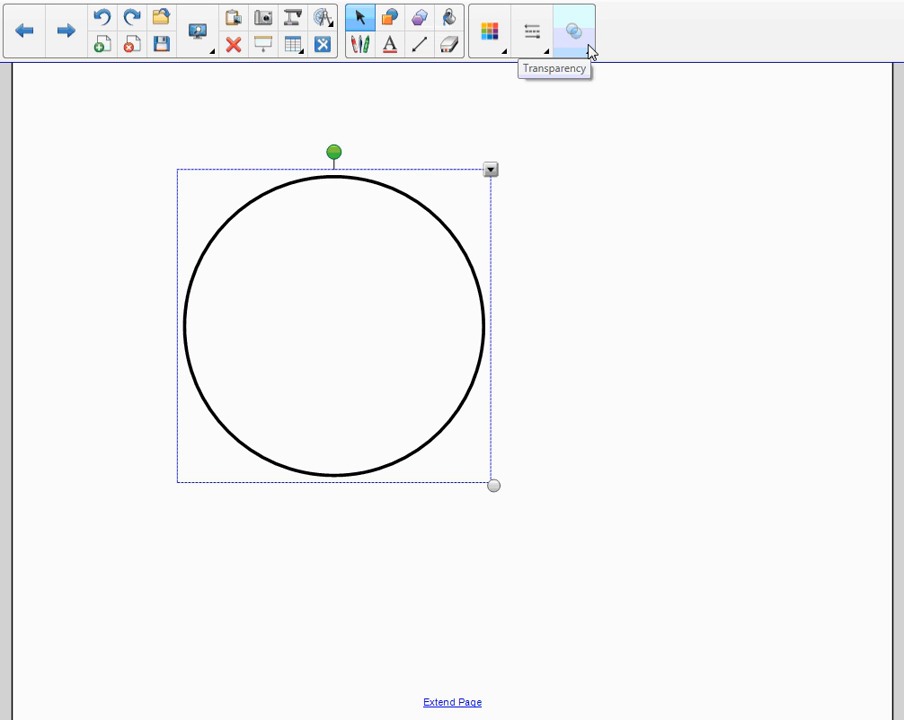
# Step: Give the circle a bright yellow fill and a matching yellow outline
pyautogui.click(503, 56)
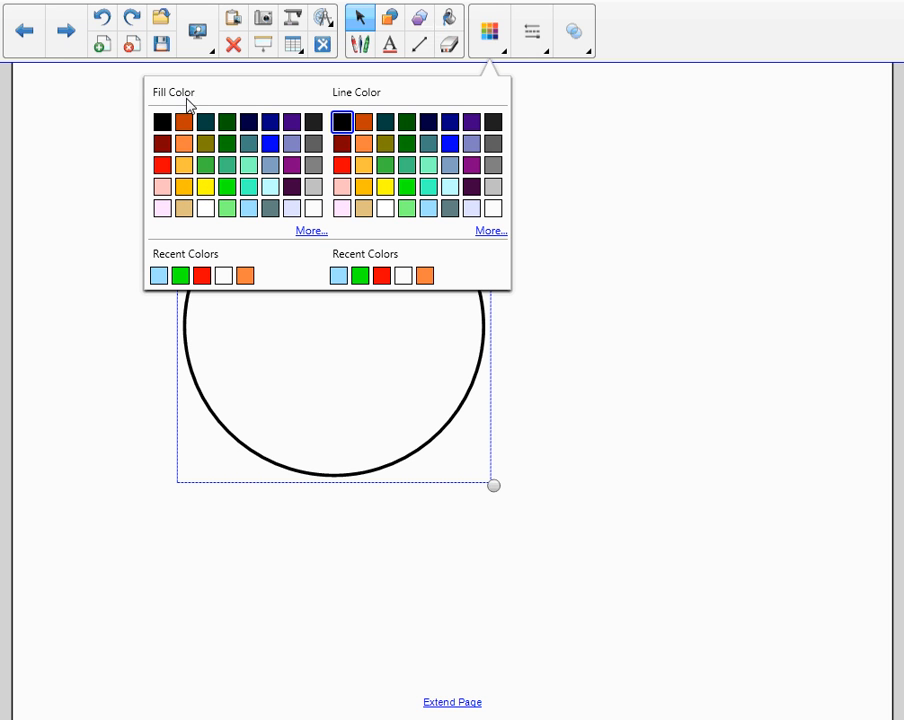
pyautogui.click(205, 188)
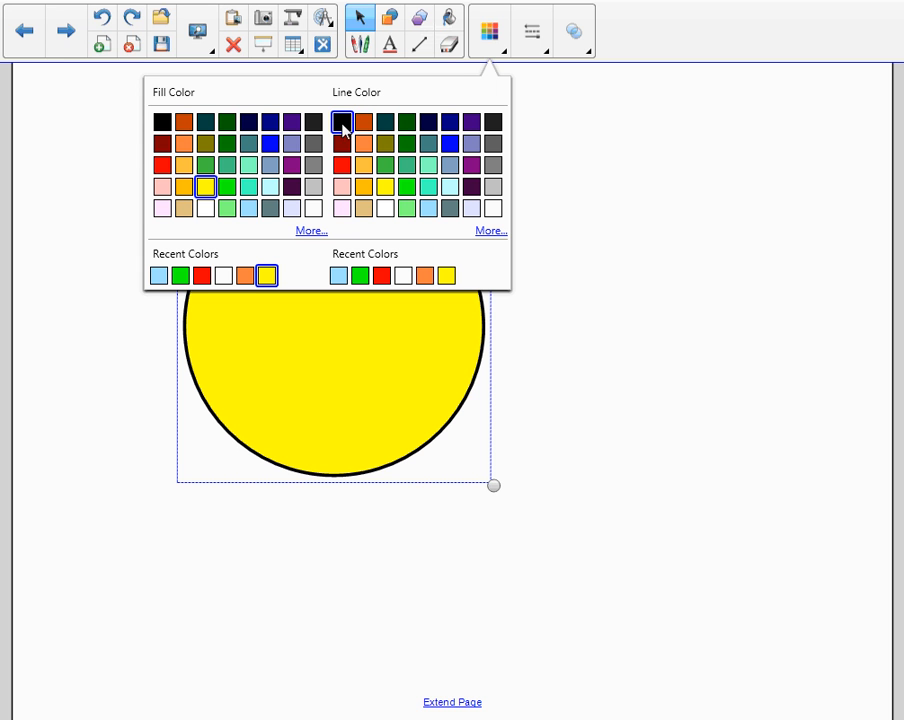
pyautogui.click(366, 189)
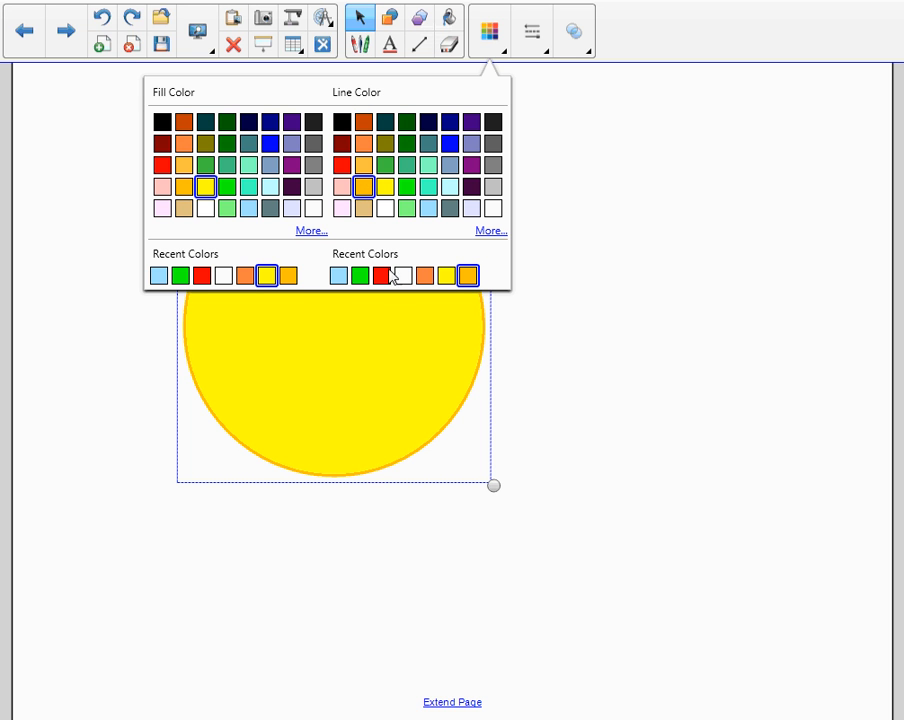
pyautogui.click(387, 189)
pyautogui.click(641, 270)
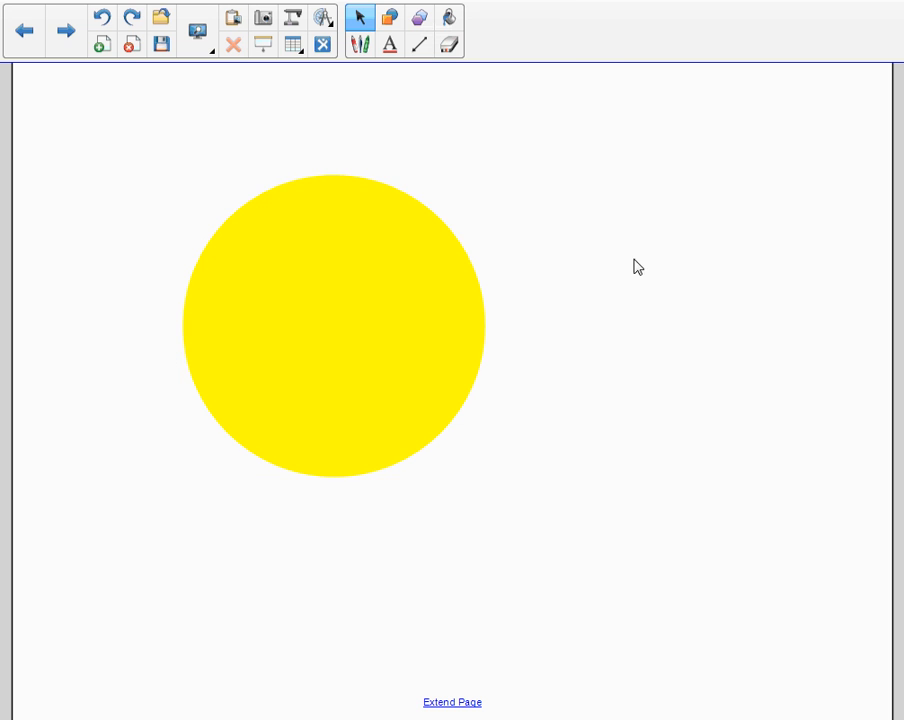
# Step: Draw a small circle with black fill and black outline as the left eye in the yellow face's upper part
pyautogui.click(389, 17)
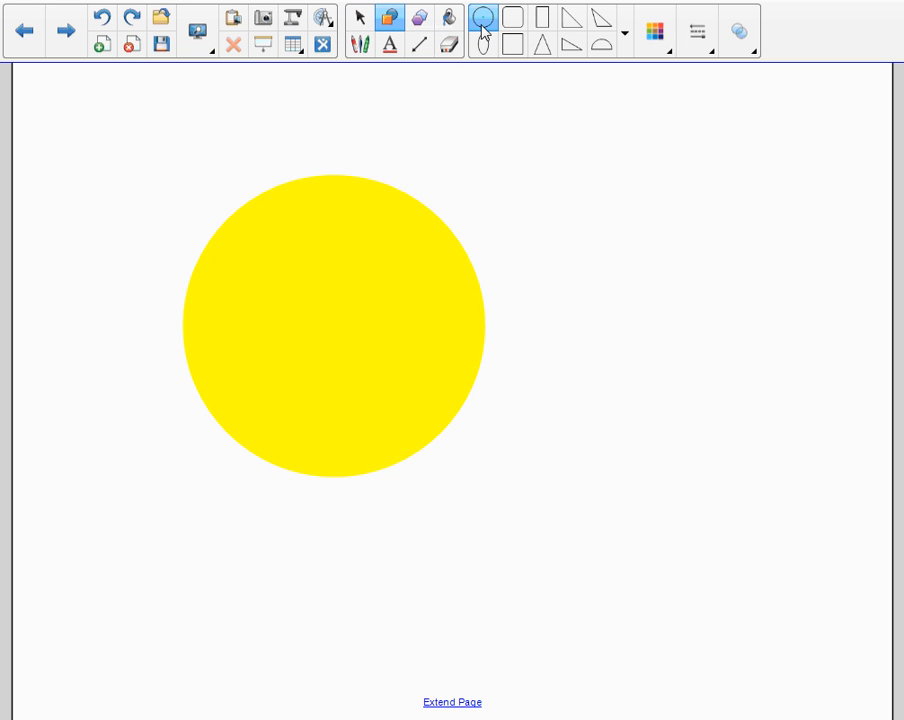
pyautogui.click(483, 17)
pyautogui.click(657, 54)
pyautogui.click(327, 121)
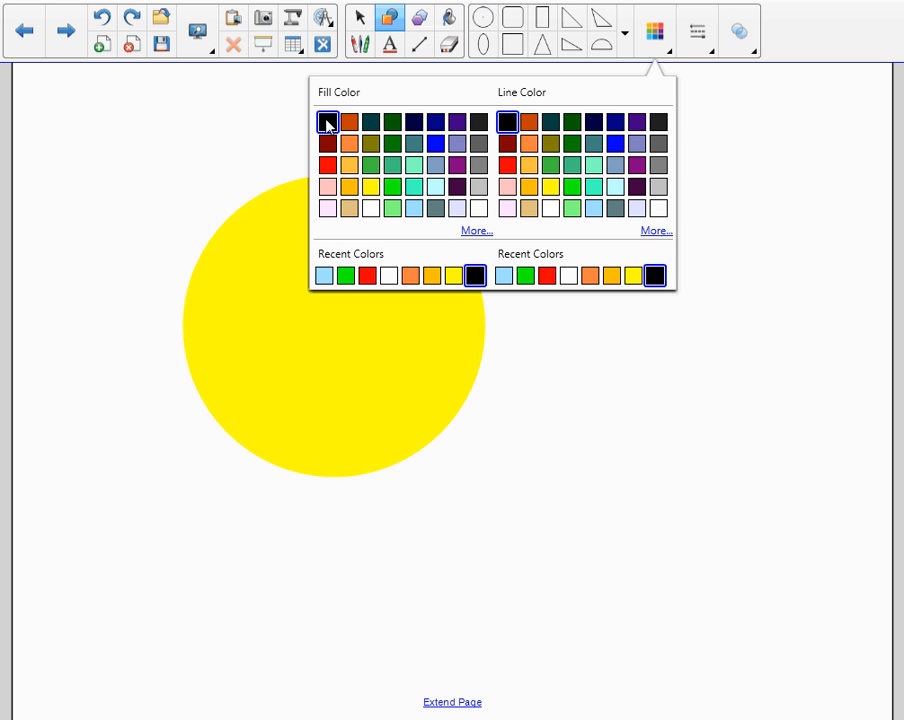
pyautogui.click(253, 247)
pyautogui.moveTo(253, 247); pyautogui.dragTo(269, 262)
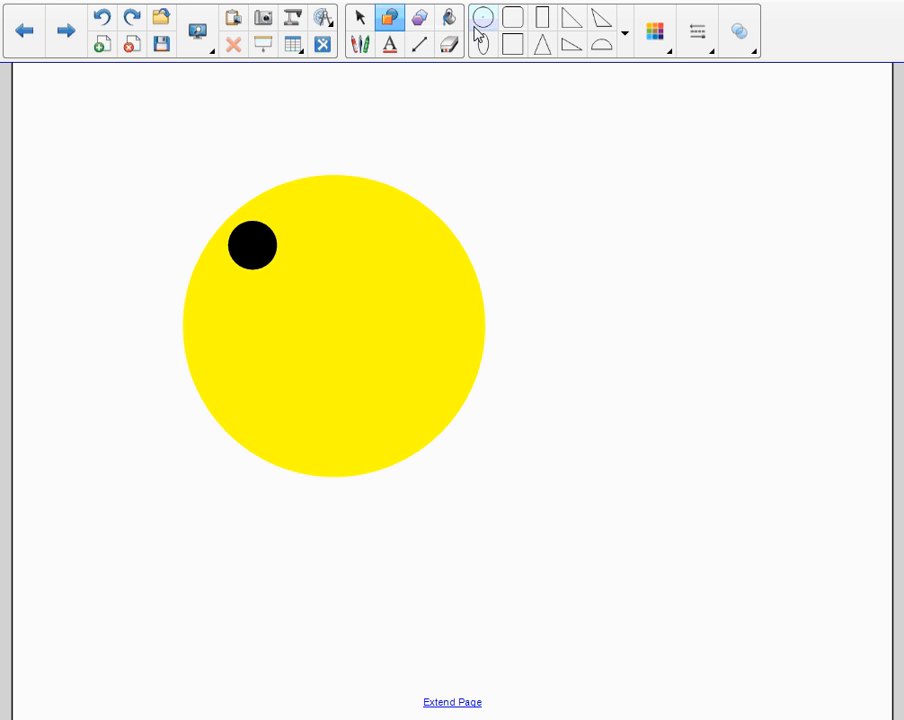
# Step: Shift the black eye slightly inward on the face and place a copy level with it as the right eye
pyautogui.click(361, 24)
pyautogui.moveTo(250, 240); pyautogui.dragTo(291, 253)
pyautogui.click(290, 254)
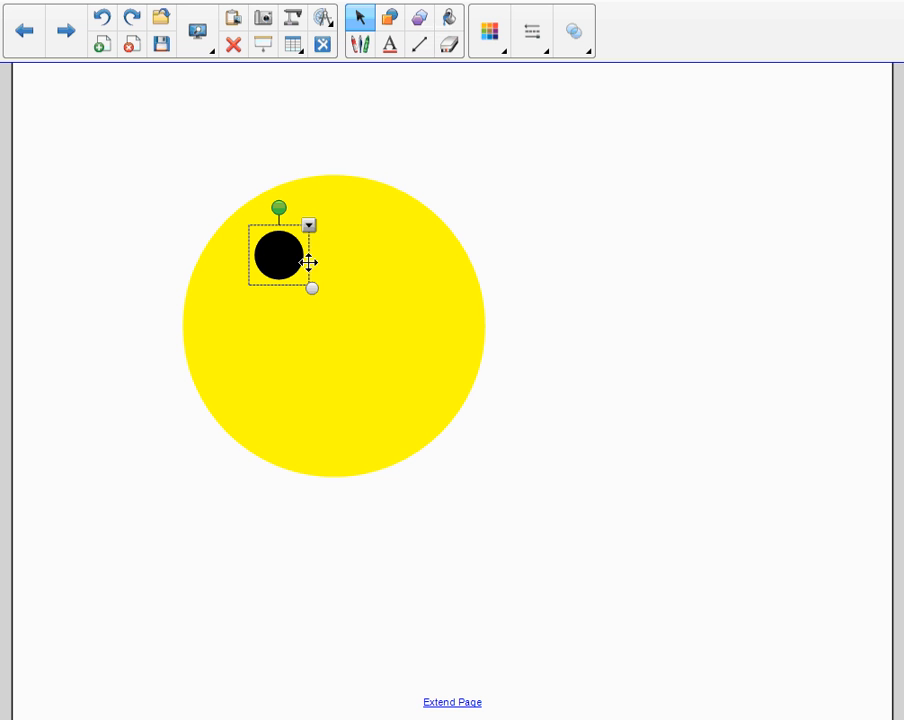
pyautogui.hotkey('ctrl', 'c')
pyautogui.hotkey('ctrl', 'v')
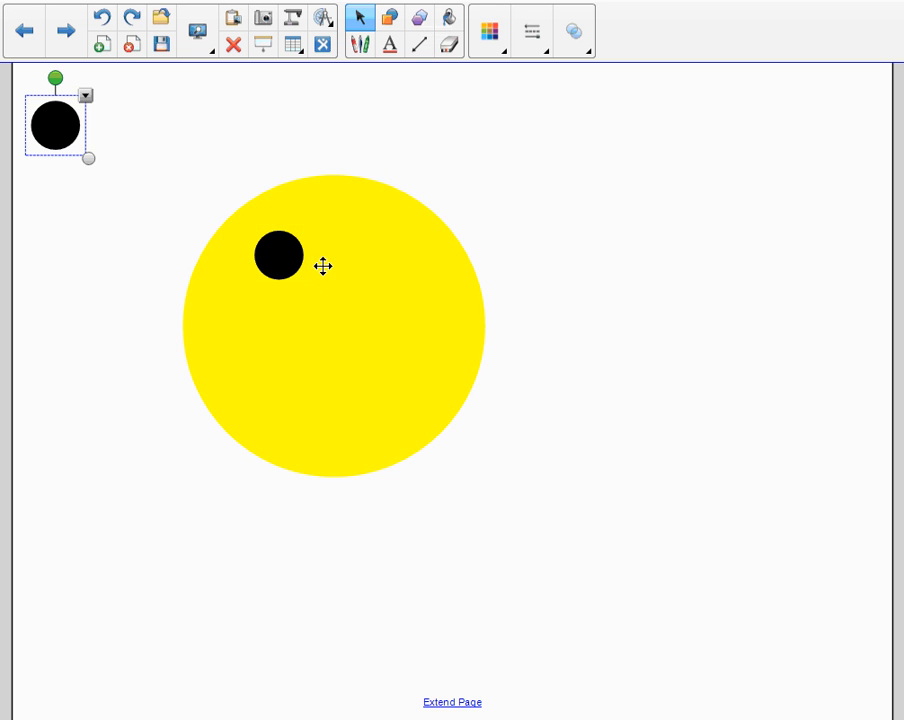
pyautogui.moveTo(56, 126); pyautogui.dragTo(387, 264)
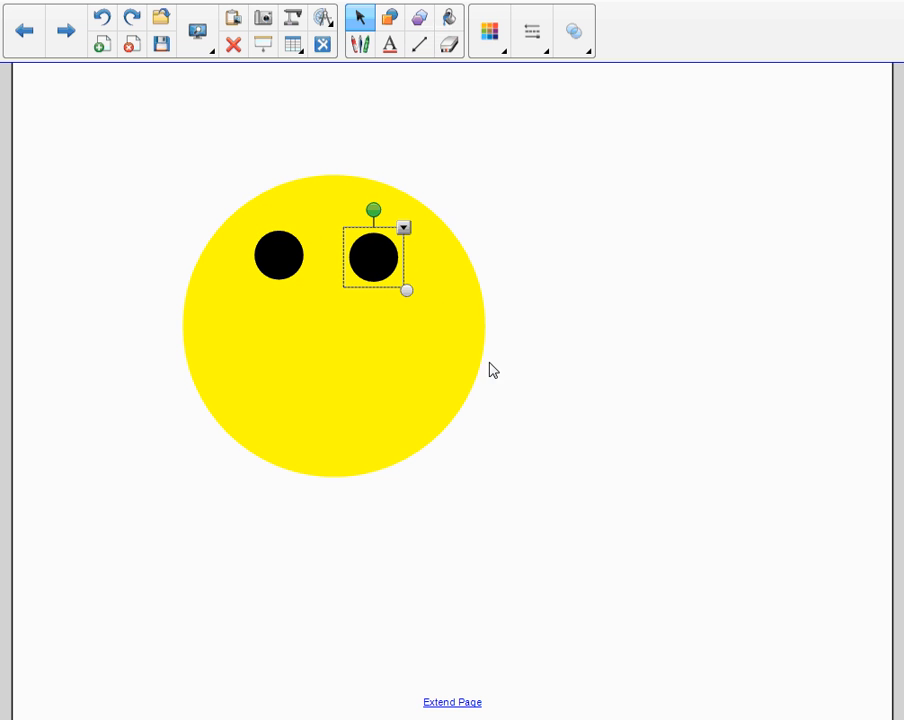
# Step: Draw a curved smile freehand with the thin black pen below the two eyes
pyautogui.click(360, 44)
pyautogui.click(524, 18)
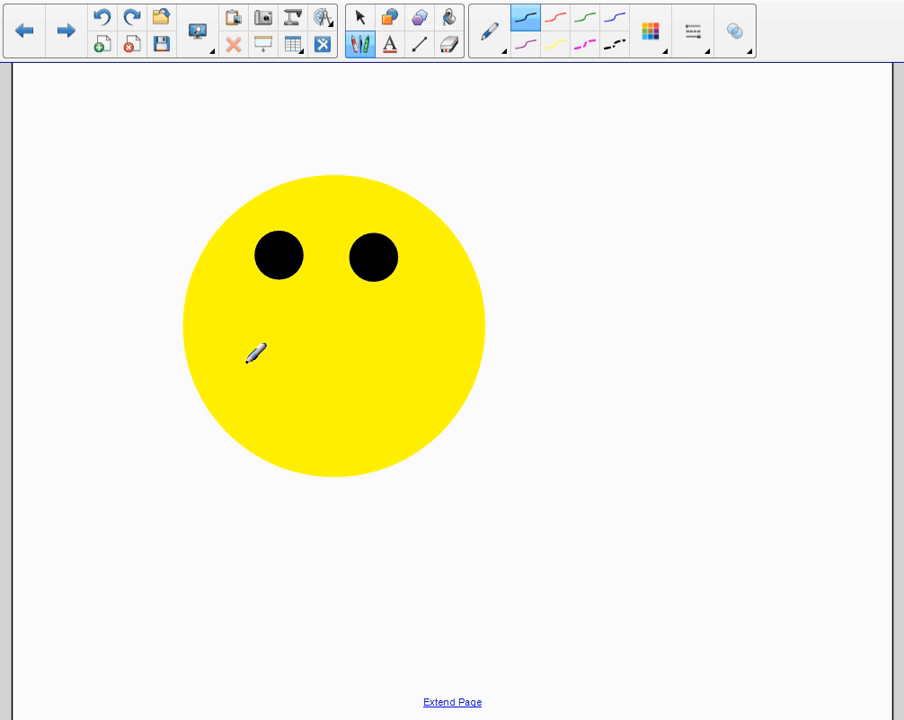
pyautogui.moveTo(242, 353)
pyautogui.mouseDown()
pyautogui.moveTo(366, 396)
pyautogui.moveTo(410, 361)
pyautogui.mouseUp()
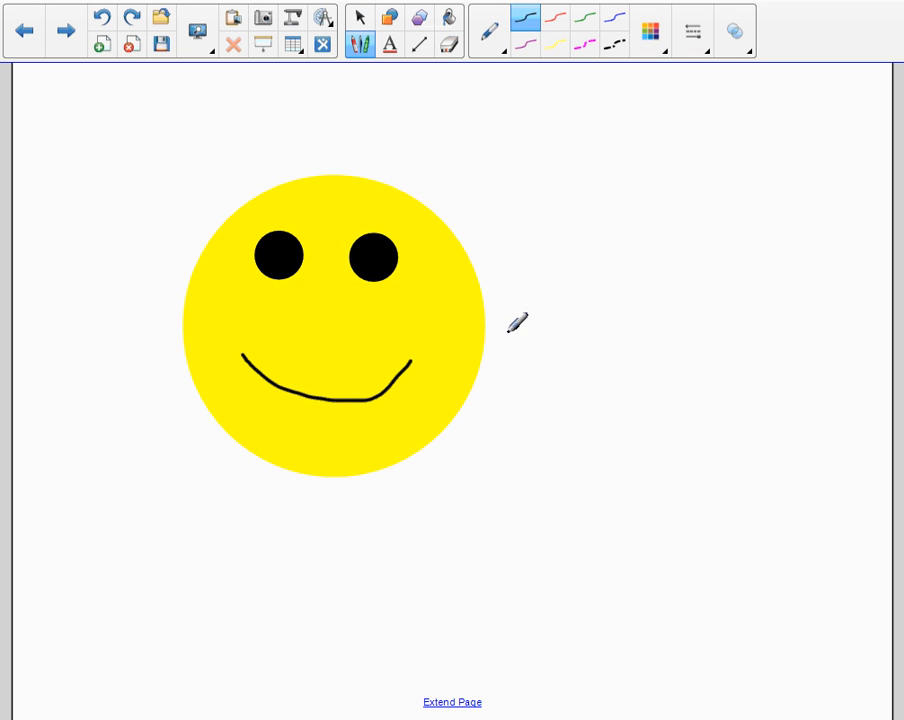
# Step: Add a new blank page and draw a large three-sided regular polygon near its middle
pyautogui.click(392, 18)
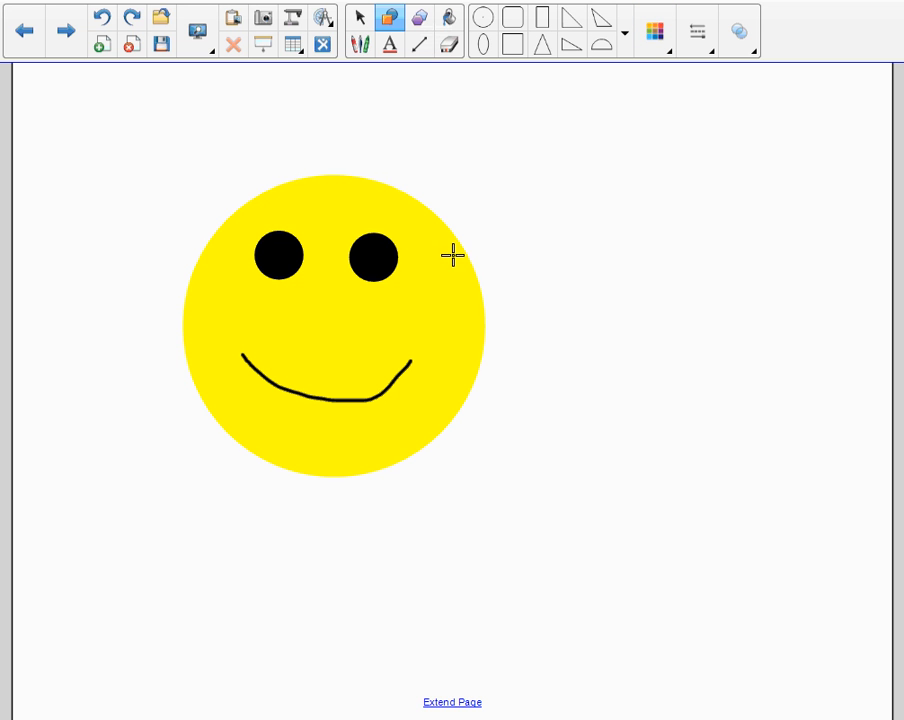
pyautogui.click(102, 46)
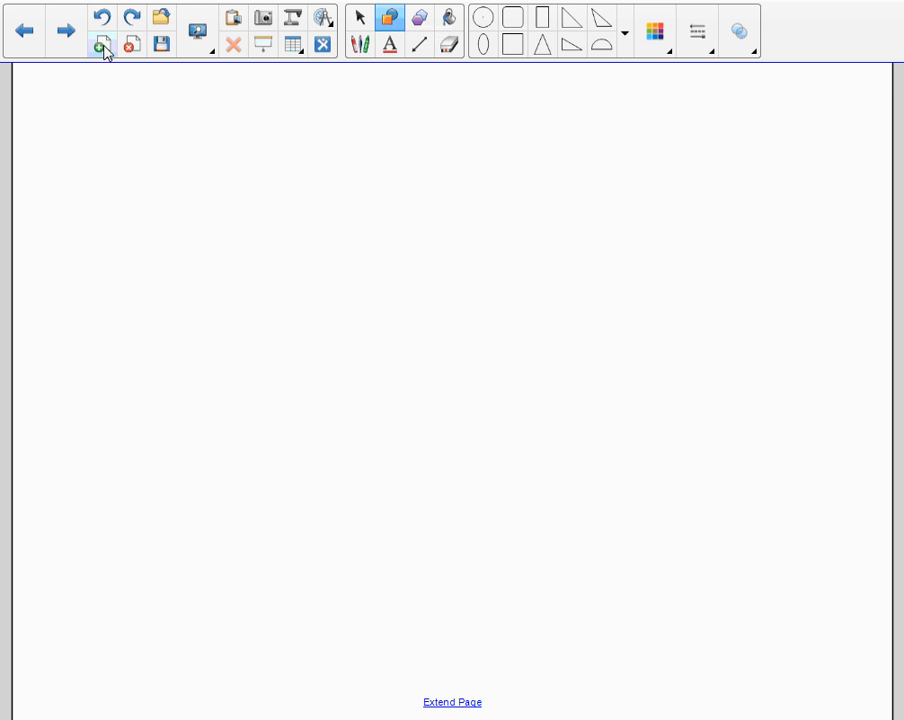
pyautogui.click(421, 24)
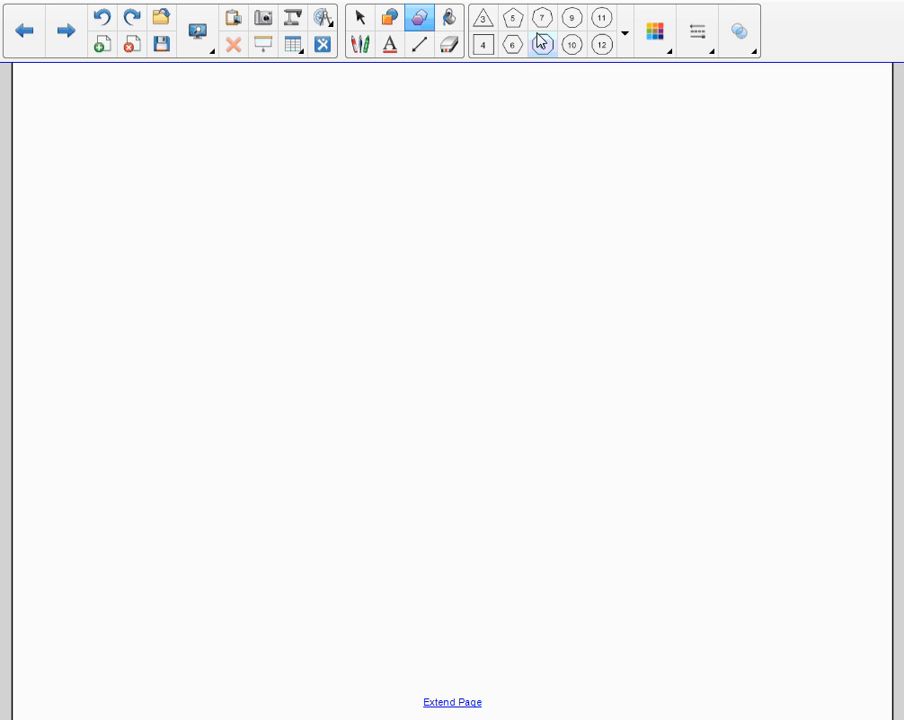
pyautogui.click(483, 25)
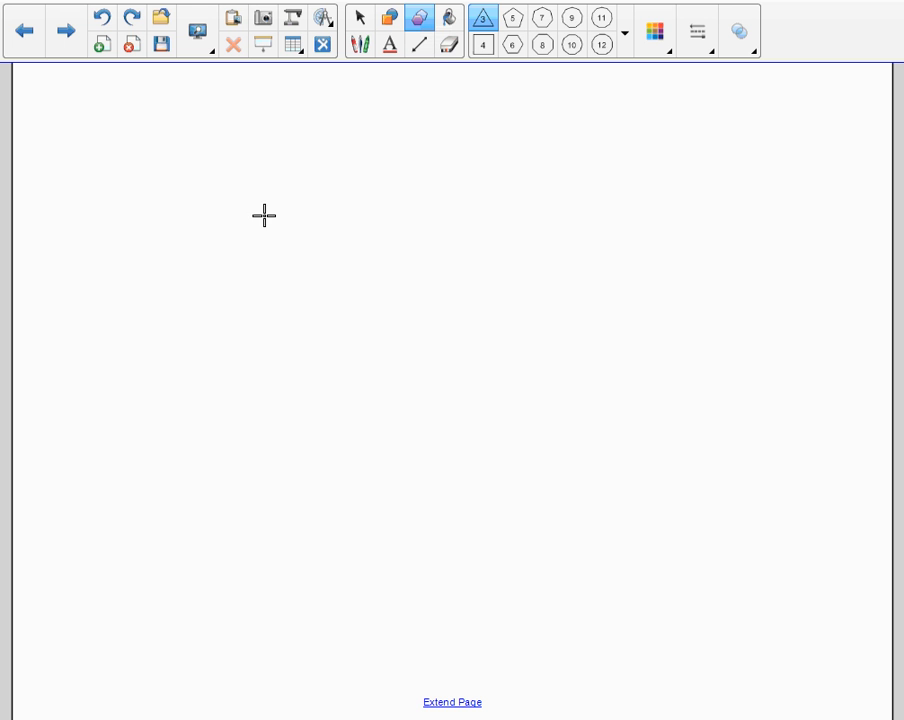
pyautogui.moveTo(268, 232); pyautogui.dragTo(498, 484)
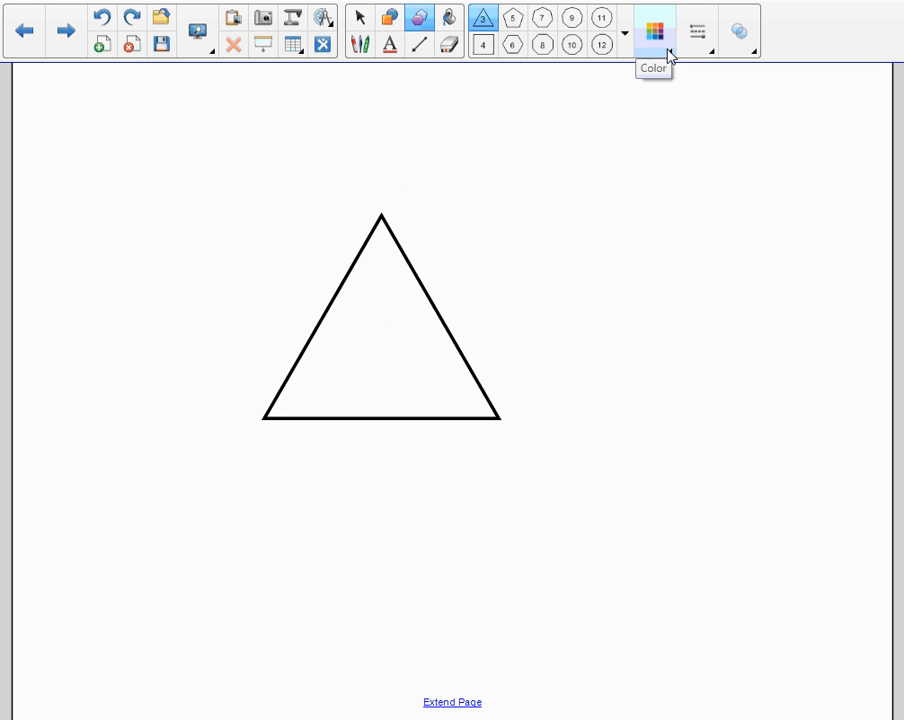
# Step: Fill the triangle with light orange, keeping its black outline
pyautogui.click(362, 20)
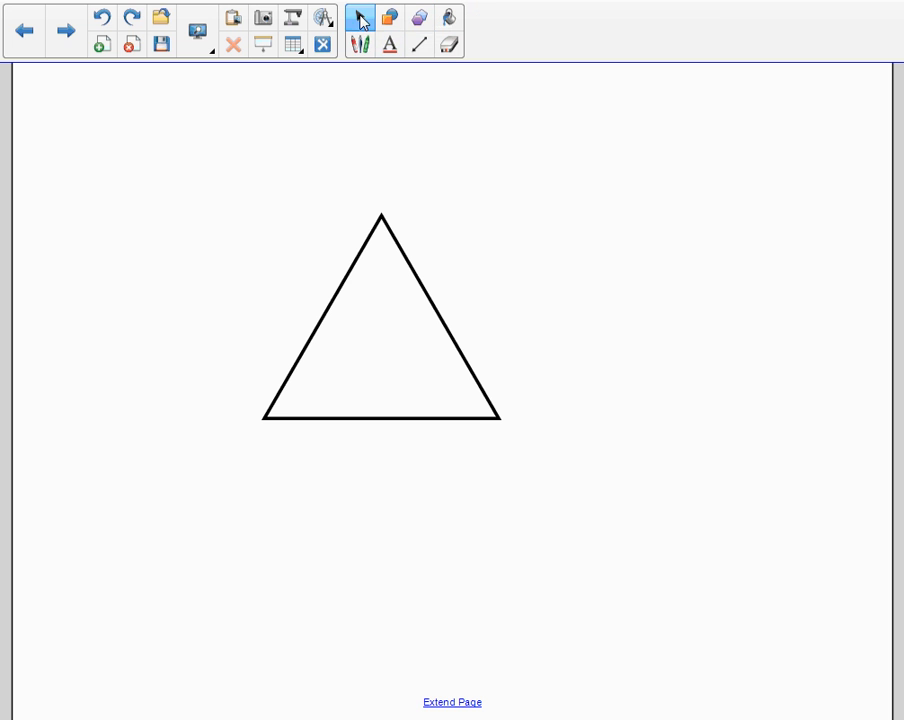
pyautogui.click(406, 255)
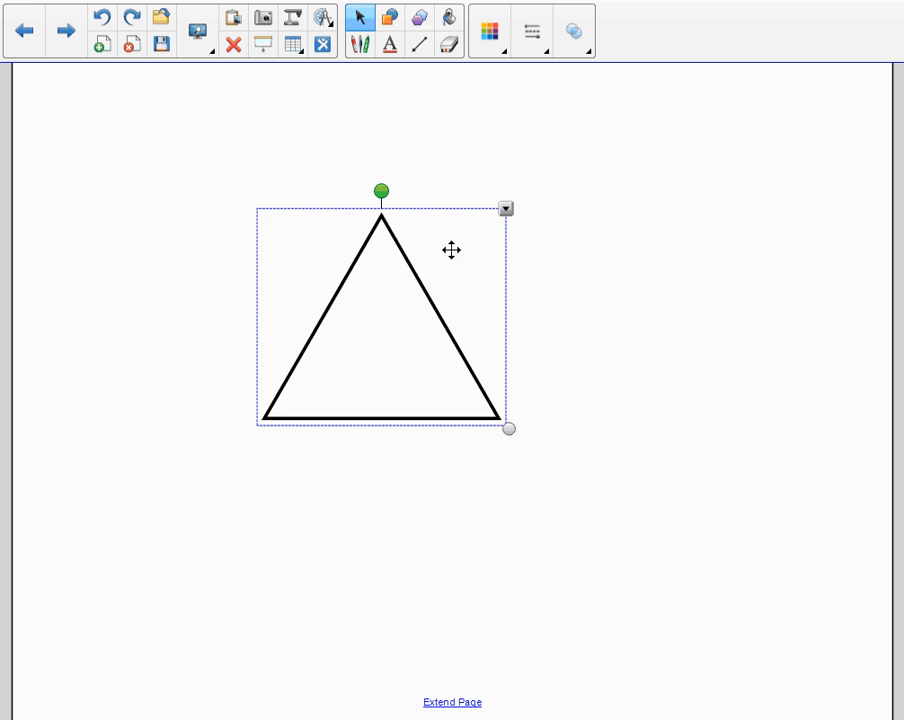
pyautogui.click(497, 53)
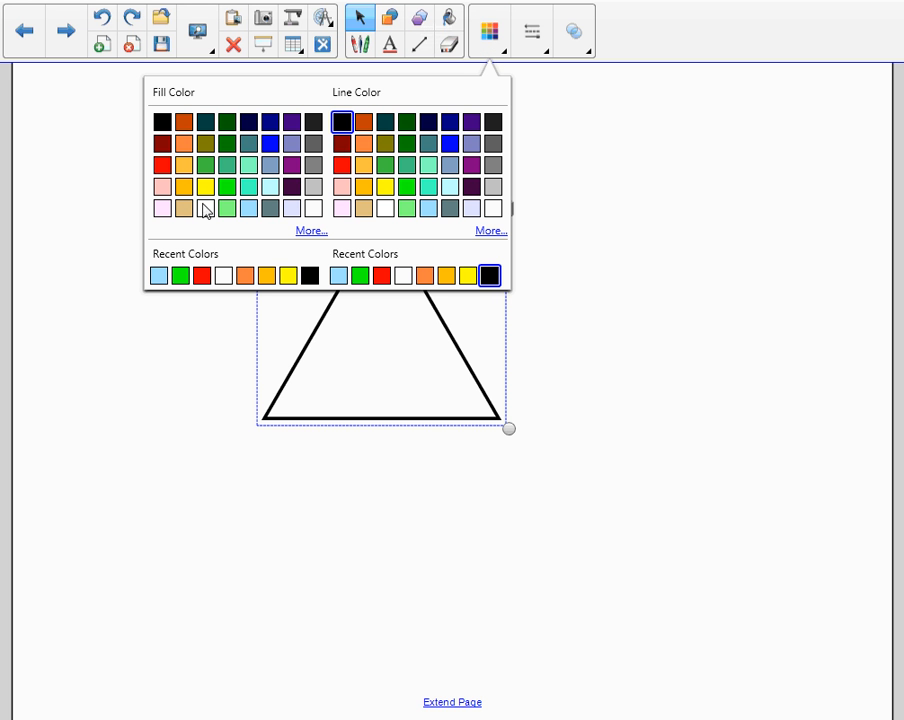
pyautogui.click(184, 143)
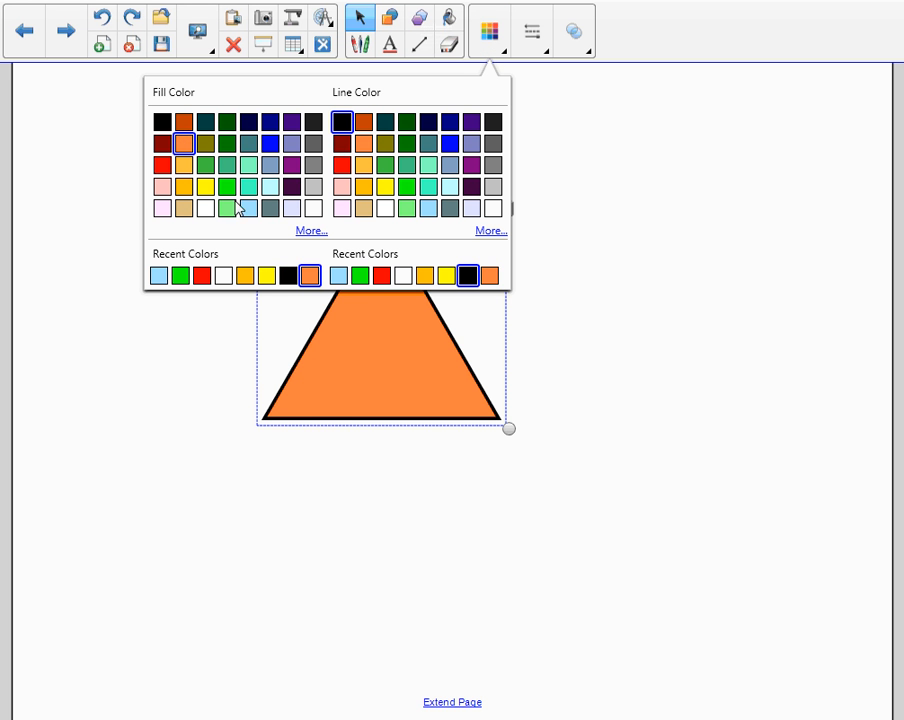
pyautogui.click(594, 368)
pyautogui.click(552, 348)
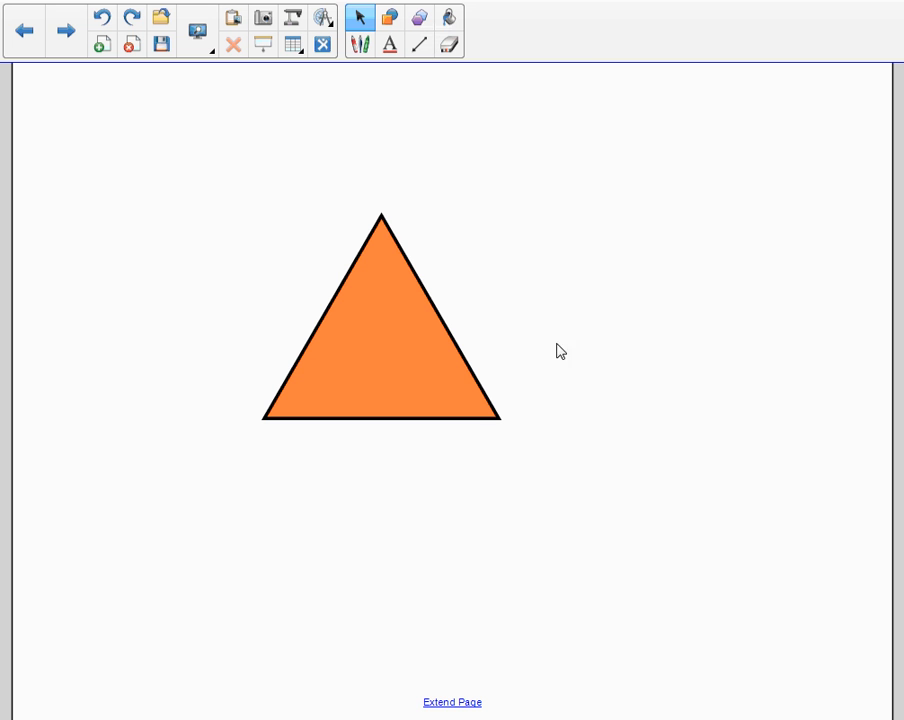
# Step: Thicken the triangle's solid outline to the third-thickest line style
pyautogui.click(389, 342)
pyautogui.click(537, 54)
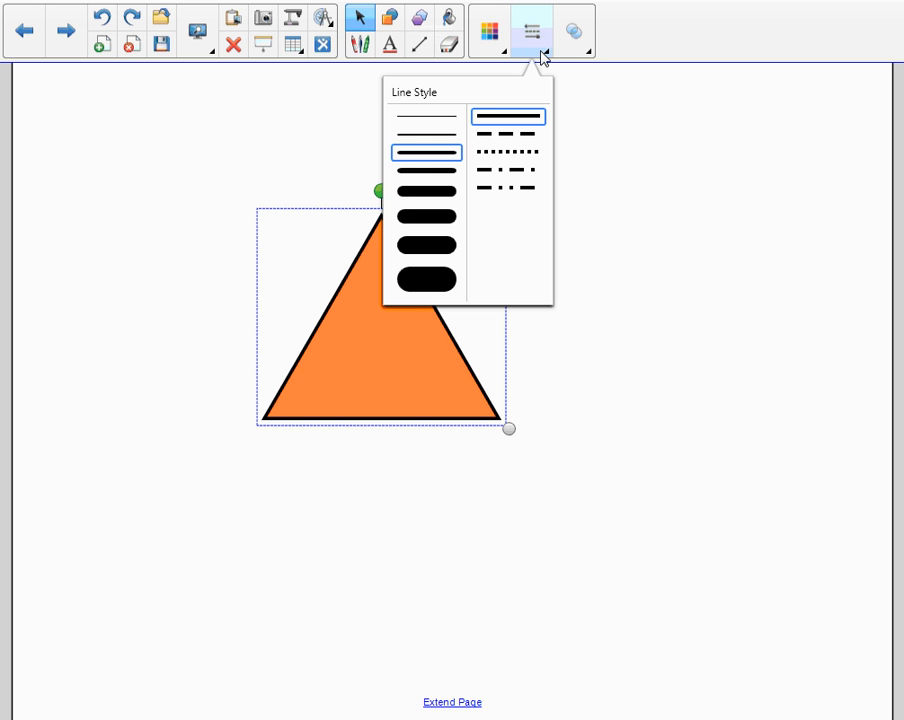
pyautogui.click(427, 217)
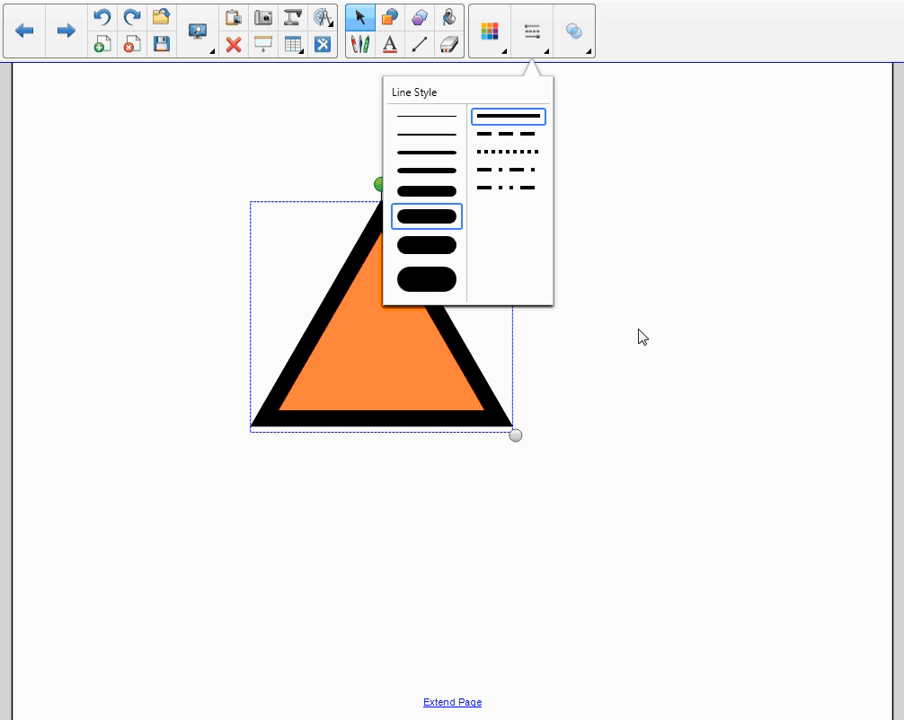
pyautogui.click(619, 266)
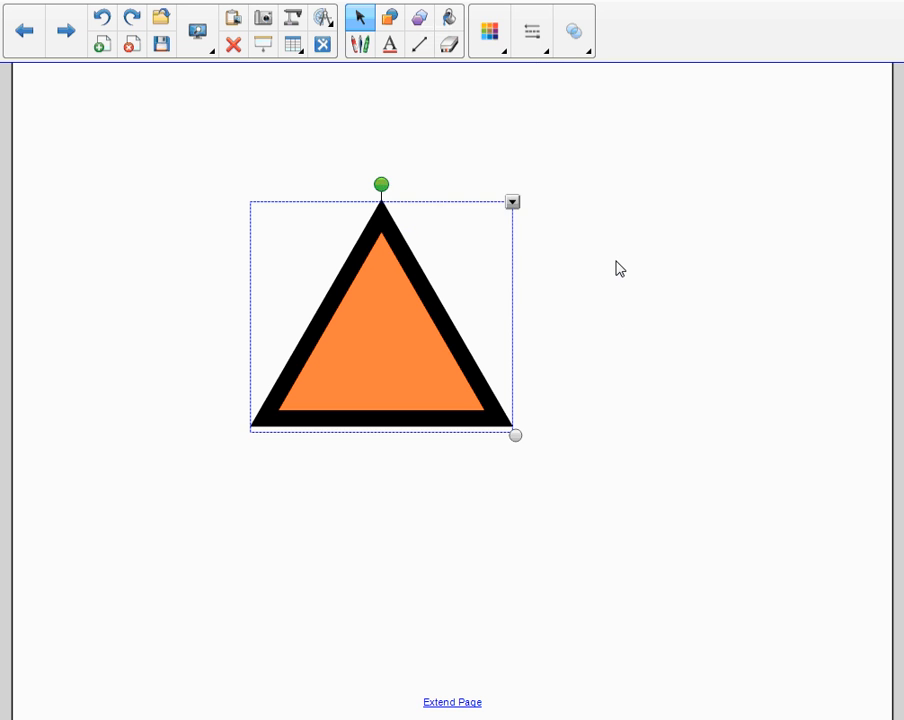
# Step: Shrink the triangle to about two thirds of its size, keeping its upper-left corner in place
pyautogui.click(366, 339)
pyautogui.moveTo(380, 184)
pyautogui.mouseDown()
pyautogui.moveTo(352, 184)
pyautogui.moveTo(332, 362)
pyautogui.moveTo(448, 348)
pyautogui.moveTo(369, 355)
pyautogui.moveTo(321, 325)
pyautogui.moveTo(357, 226)
pyautogui.moveTo(383, 209)
pyautogui.mouseUp()
pyautogui.moveTo(510, 430); pyautogui.dragTo(447, 341)
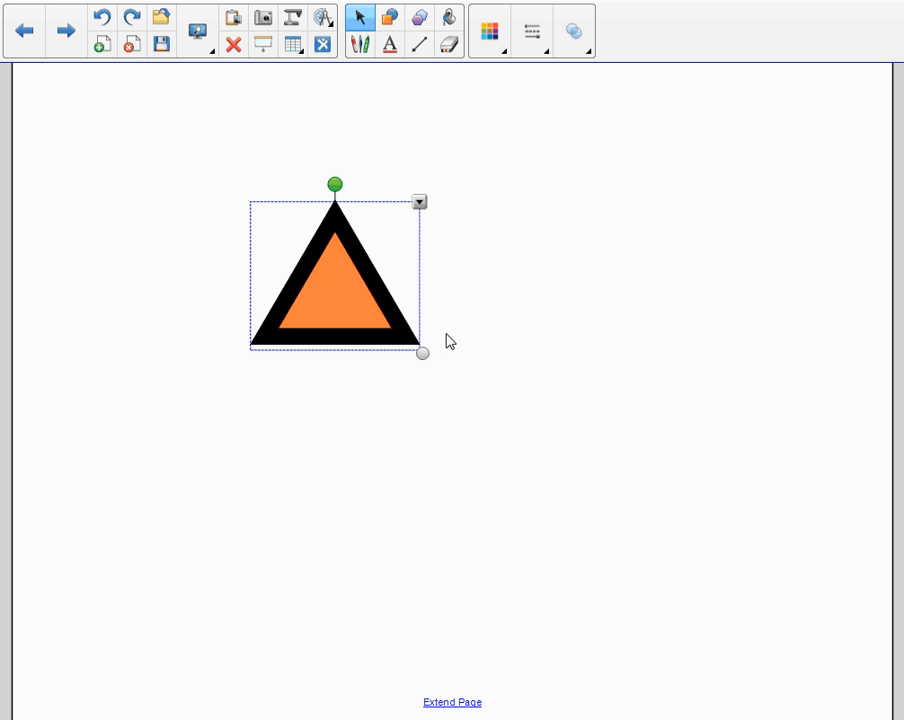
# Step: Make the triangle semi-transparent by raising its transparency to slightly past the halfway mark
pyautogui.click(588, 51)
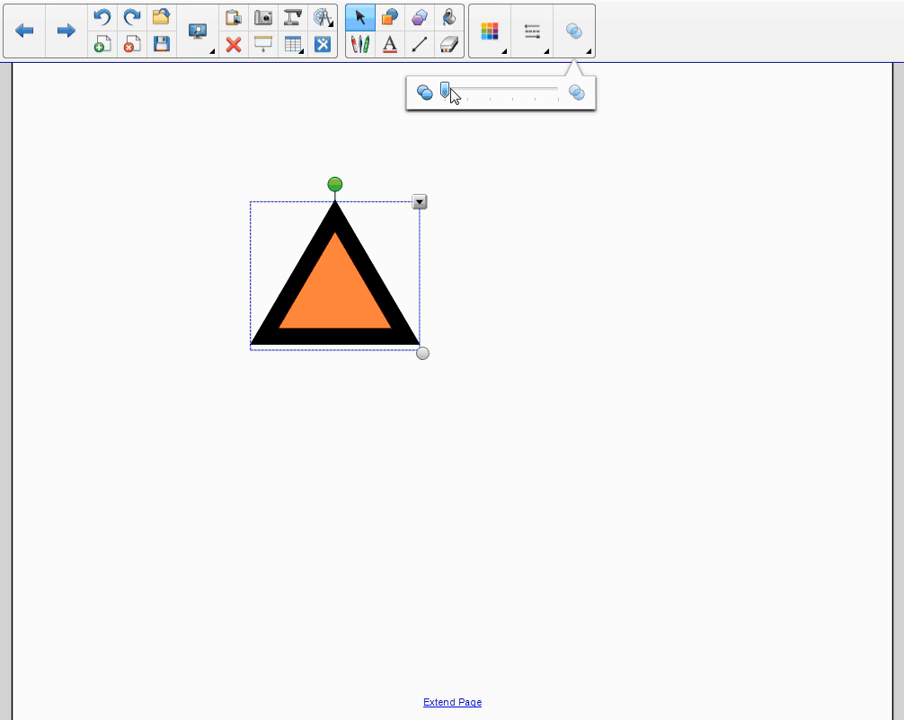
pyautogui.moveTo(446, 93); pyautogui.dragTo(508, 97)
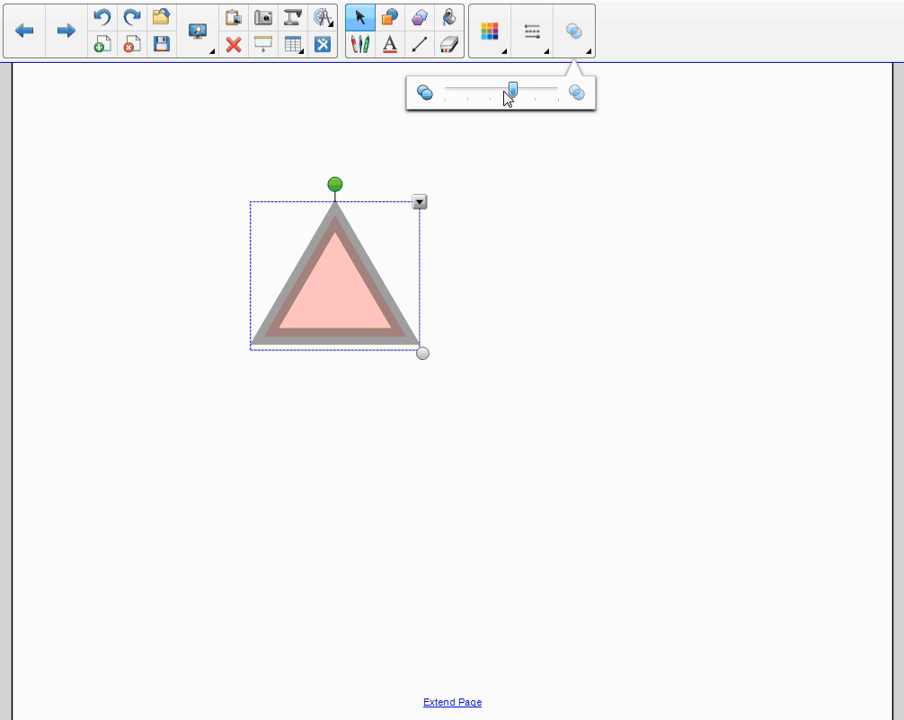
pyautogui.moveTo(504, 92); pyautogui.dragTo(503, 92)
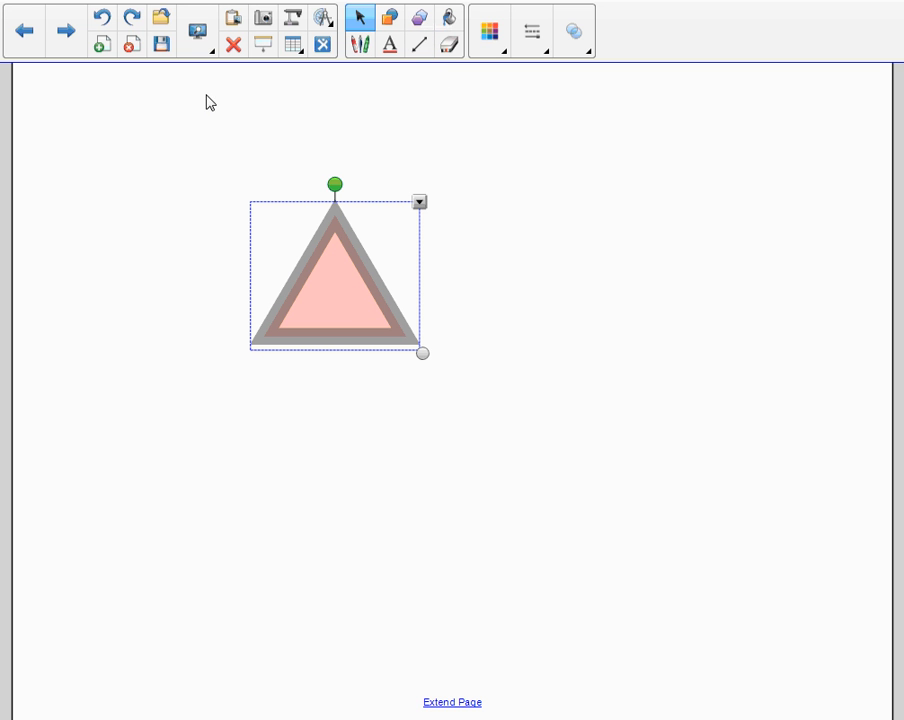
# Step: Fill the triangle's interior with solid bright blue using the Fill tool
pyautogui.click(449, 20)
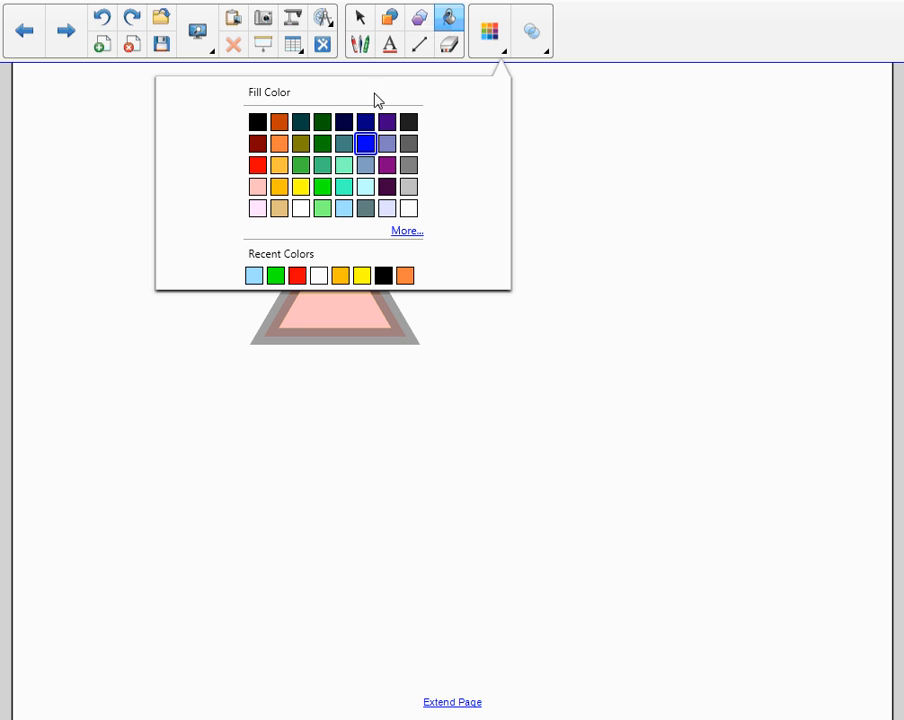
pyautogui.click(366, 144)
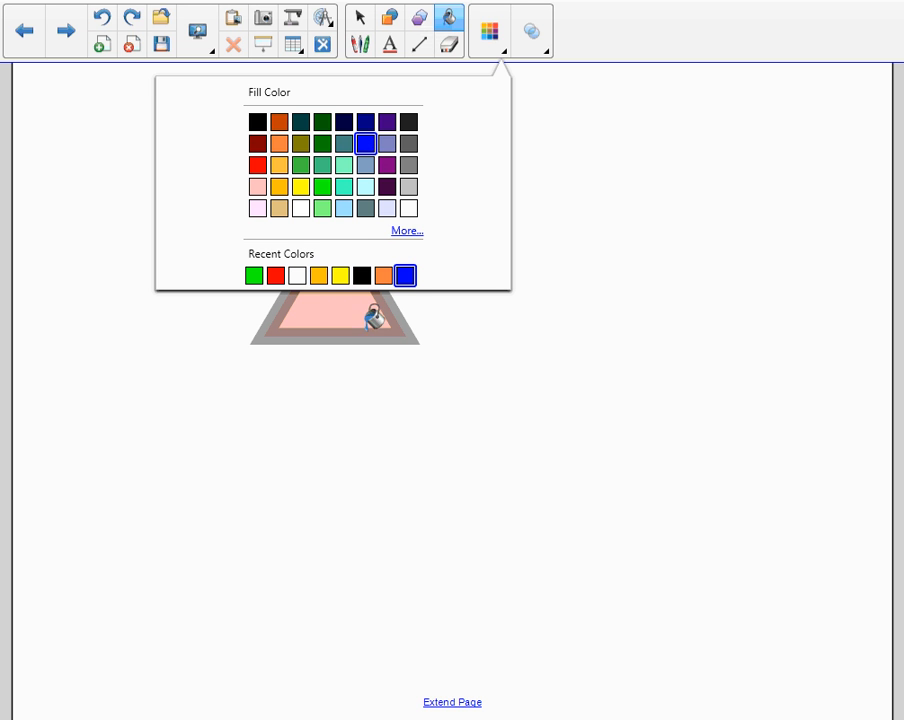
pyautogui.click(340, 302)
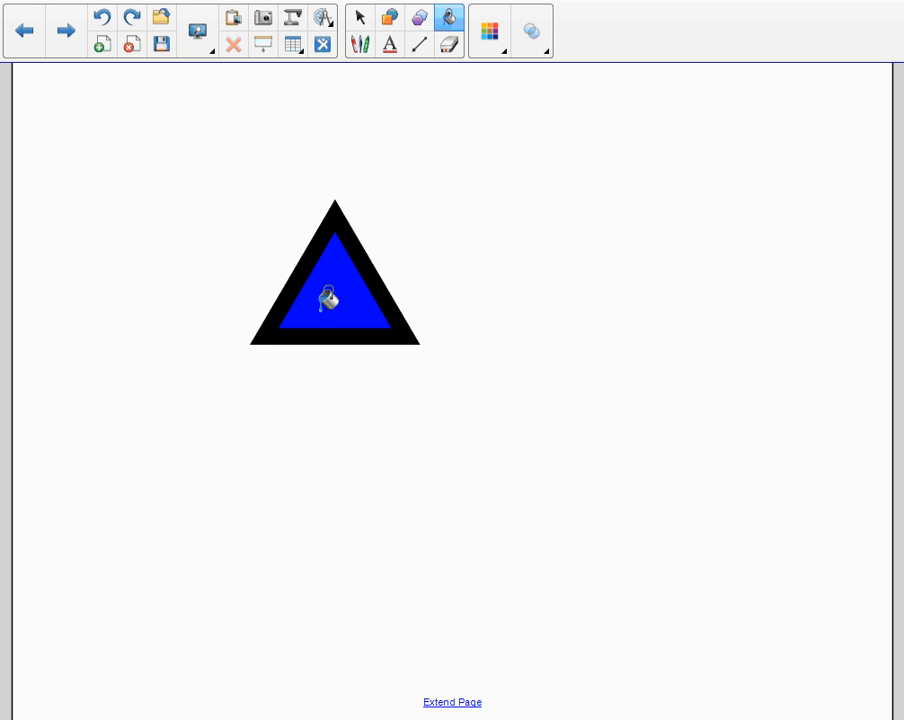
# Step: Check the Regular Polygons tool's fill and line colors, and set the Fill tool's color to light aqua green
pyautogui.click(420, 20)
pyautogui.click(655, 48)
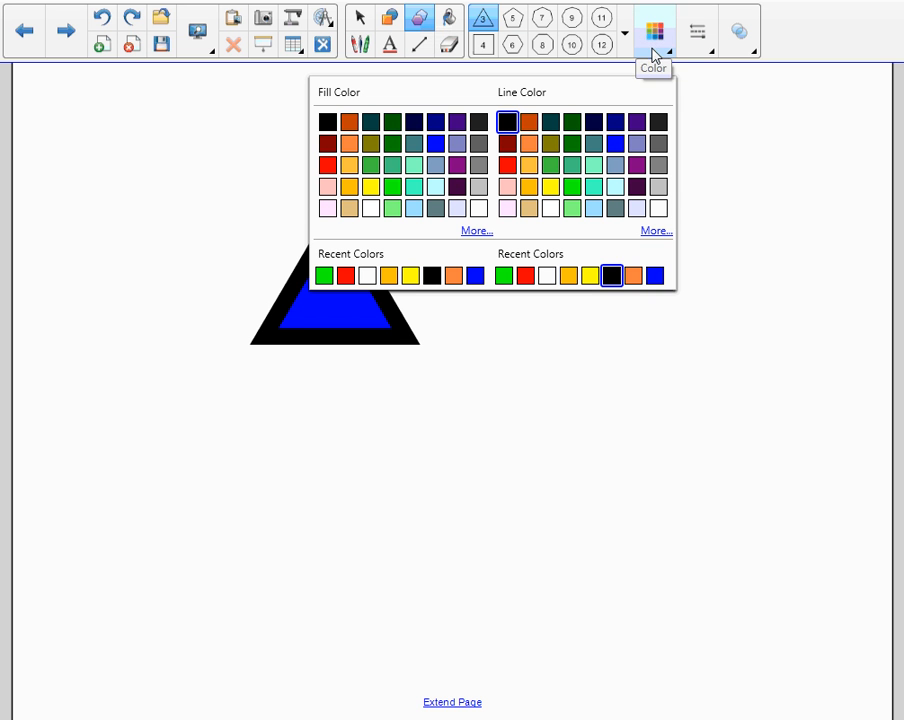
pyautogui.click(449, 17)
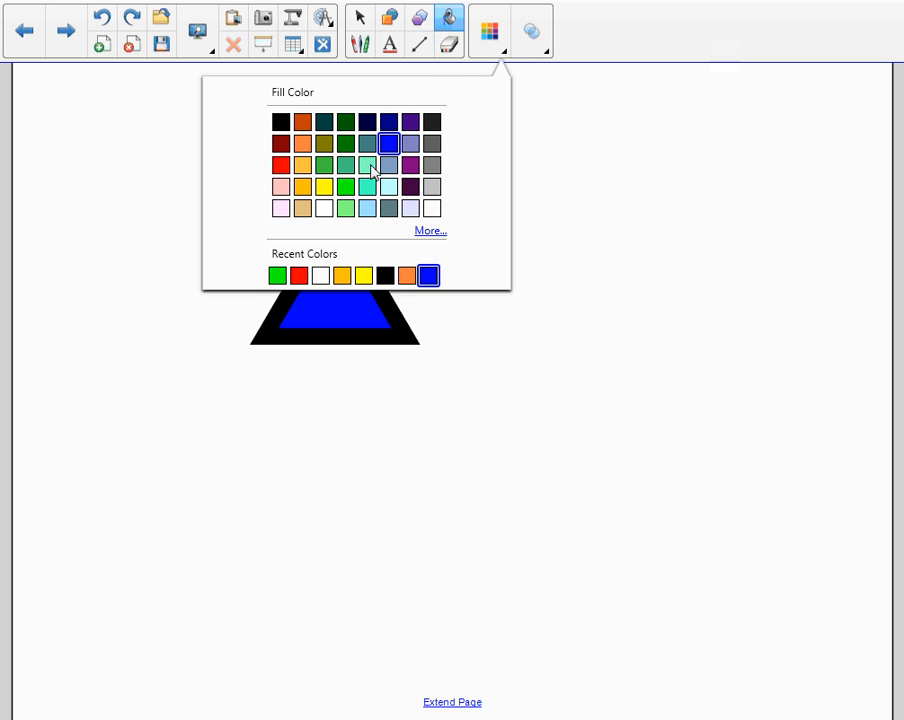
pyautogui.click(367, 166)
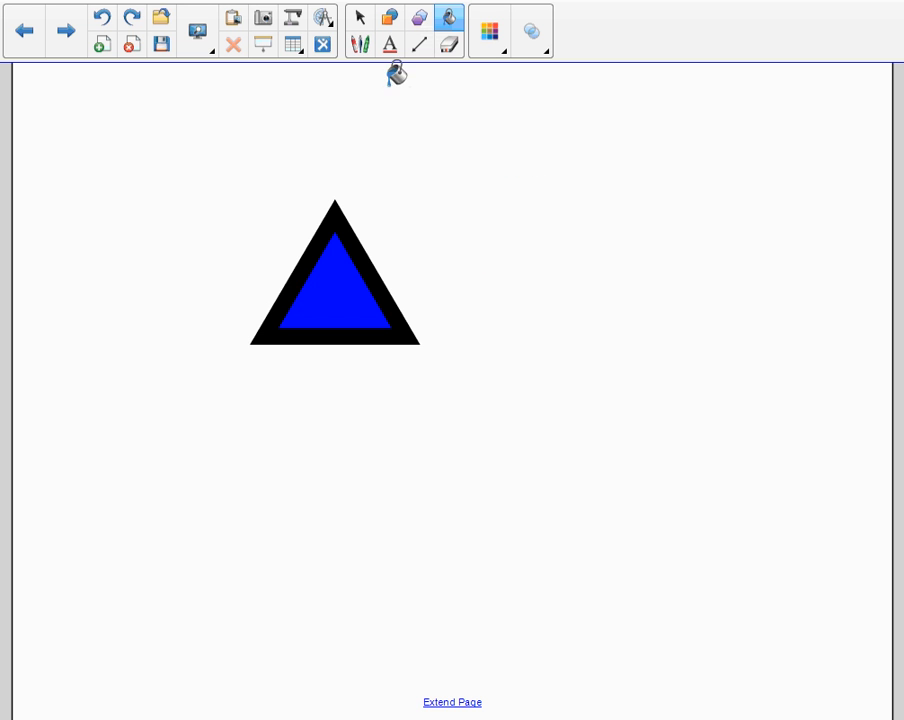
# Step: Add a blank page and handwrite a first and last name in its upper part with the black pen
pyautogui.click(97, 50)
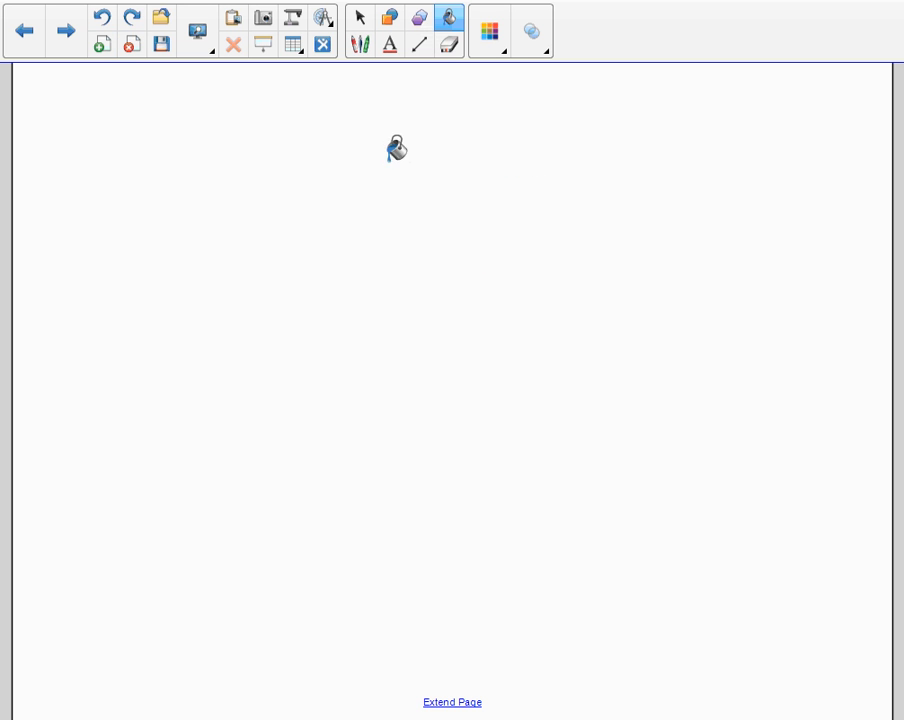
pyautogui.click(360, 46)
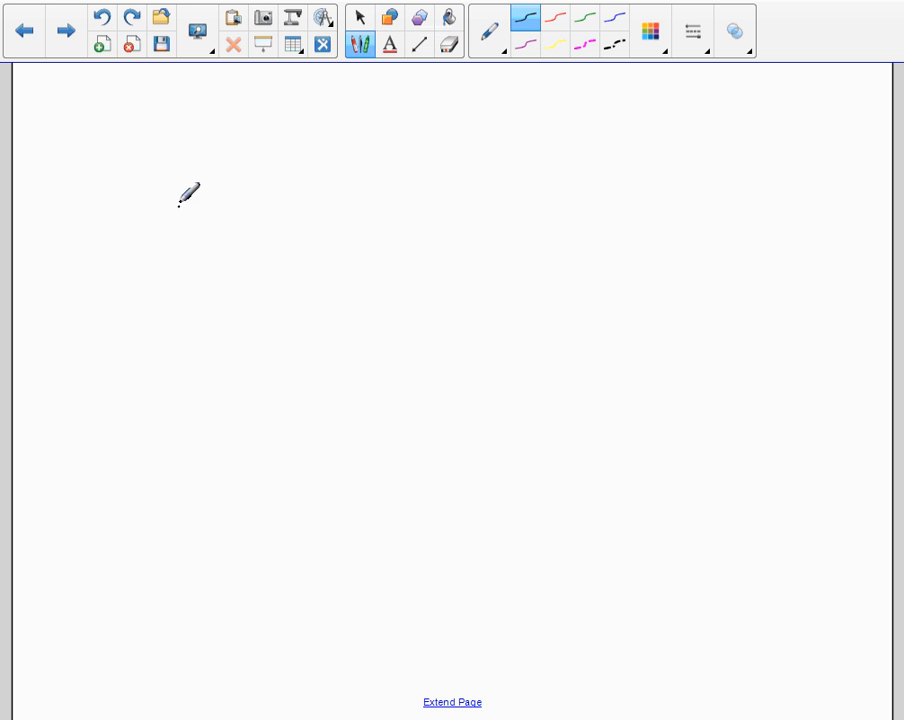
pyautogui.moveTo(179, 205)
pyautogui.mouseDown()
pyautogui.moveTo(204, 190)
pyautogui.moveTo(159, 281)
pyautogui.moveTo(234, 198)
pyautogui.moveTo(258, 288)
pyautogui.moveTo(302, 260)
pyautogui.moveTo(313, 293)
pyautogui.moveTo(364, 281)
pyautogui.moveTo(381, 302)
pyautogui.mouseUp()
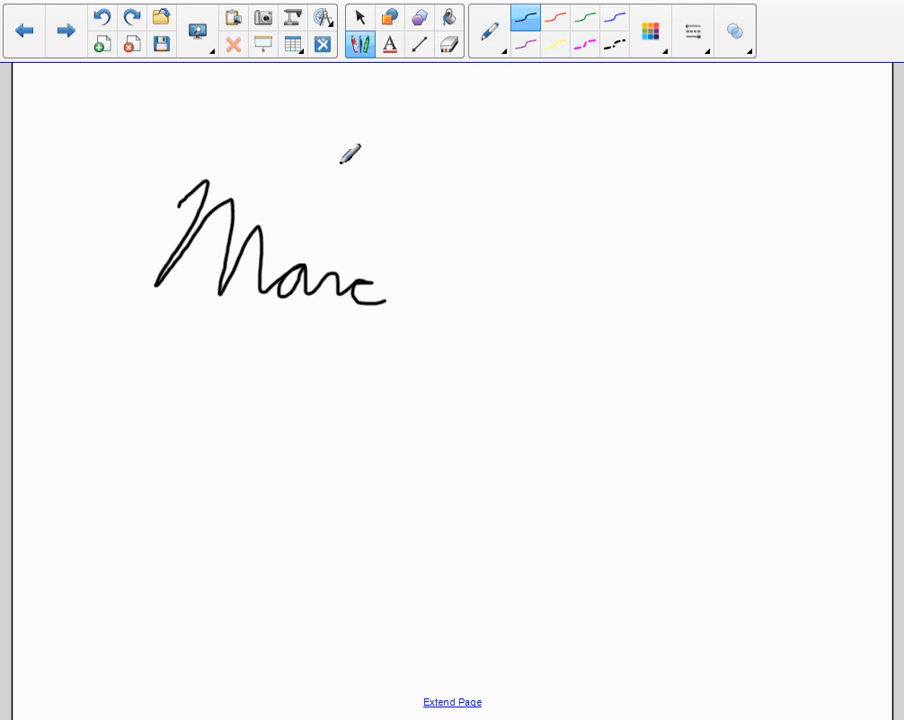
pyautogui.moveTo(341, 160)
pyautogui.mouseDown()
pyautogui.moveTo(336, 170)
pyautogui.moveTo(363, 147)
pyautogui.moveTo(345, 178)
pyautogui.moveTo(392, 204)
pyautogui.moveTo(424, 198)
pyautogui.moveTo(466, 165)
pyautogui.moveTo(455, 222)
pyautogui.moveTo(500, 208)
pyautogui.moveTo(525, 242)
pyautogui.mouseUp()
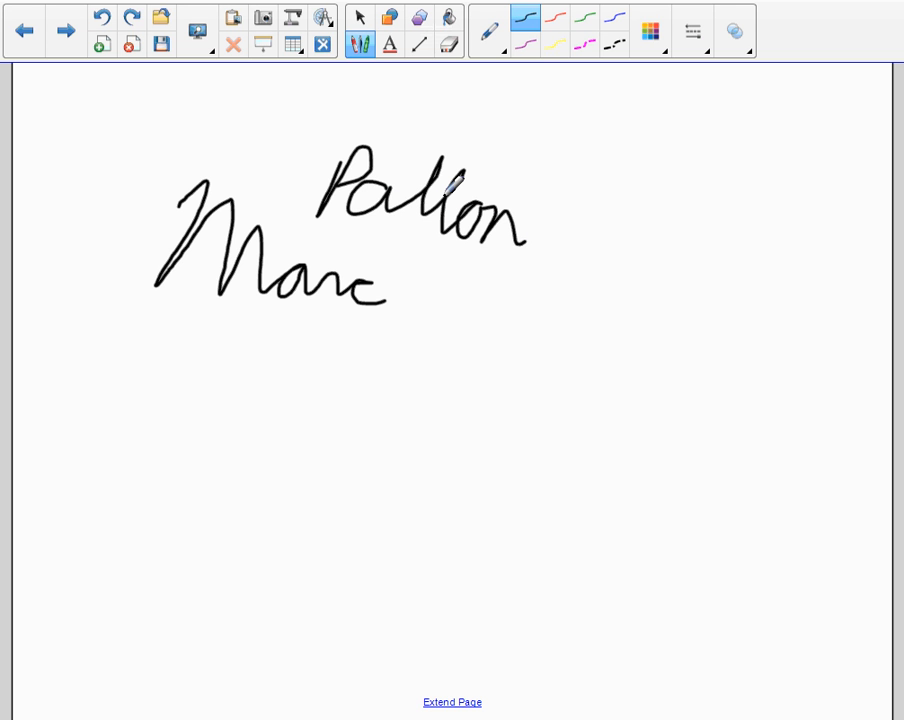
pyautogui.click(415, 176)
pyautogui.moveTo(456, 187); pyautogui.dragTo(508, 184)
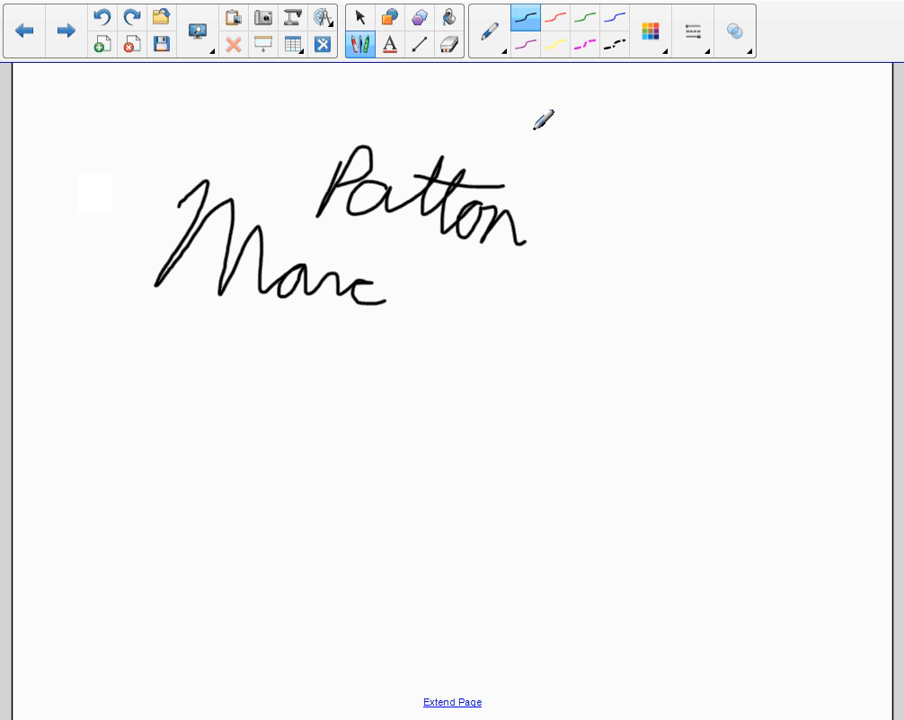
# Step: Sketch a tree trunk flaring toward its base below the handwritten name, using many brown Crayon strokes
pyautogui.click(497, 40)
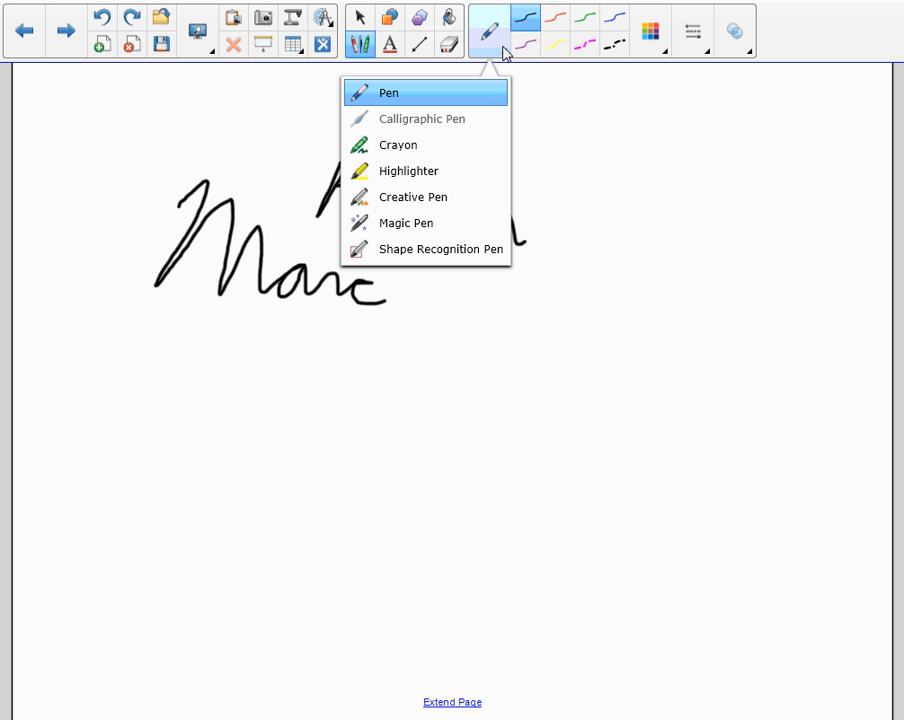
pyautogui.click(393, 150)
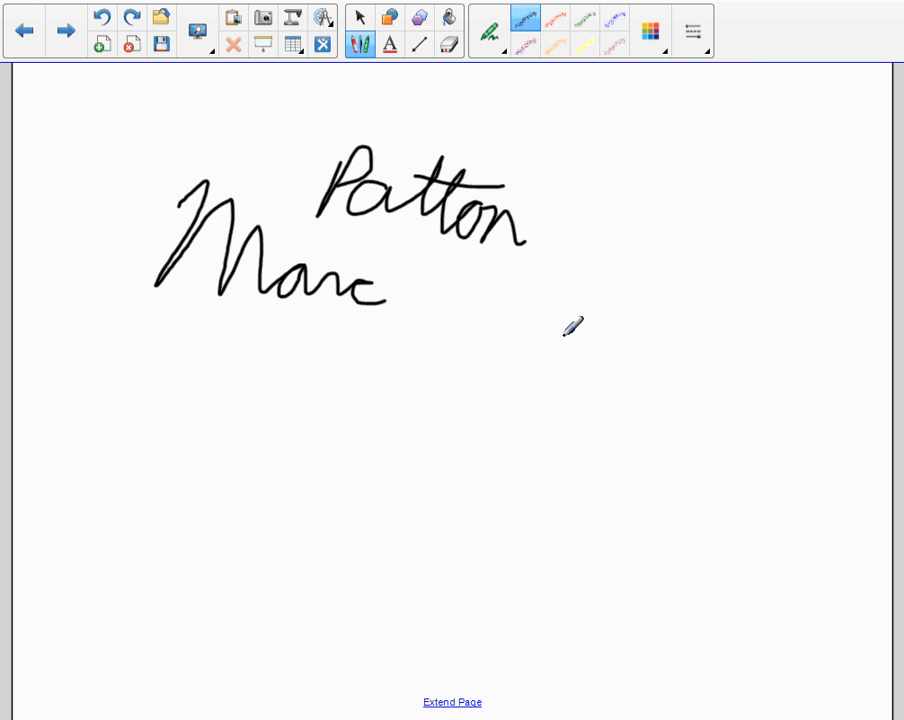
pyautogui.click(614, 44)
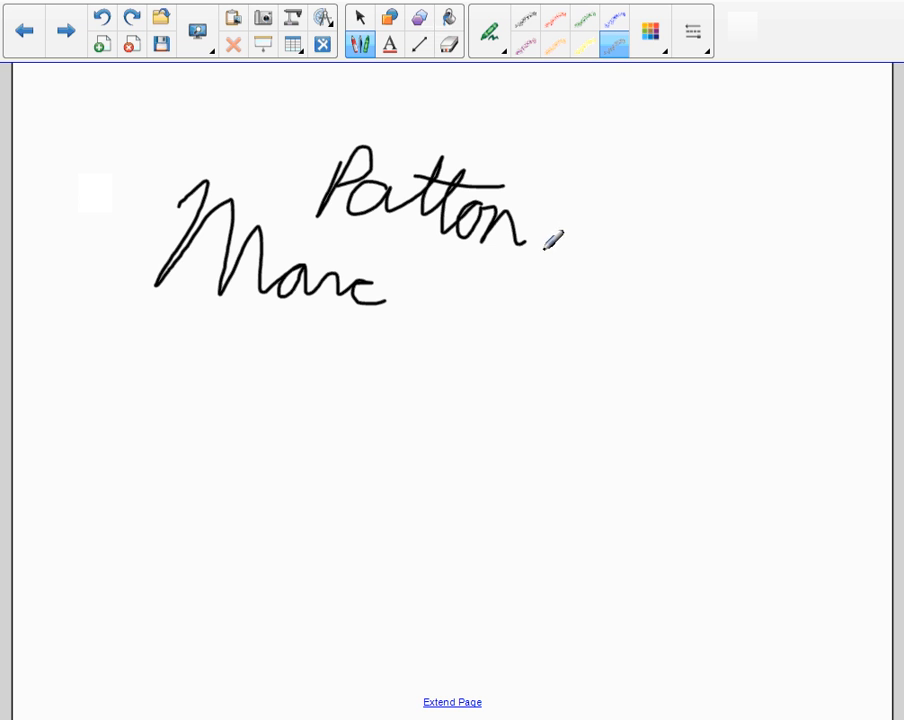
pyautogui.moveTo(334, 521); pyautogui.dragTo(486, 352)
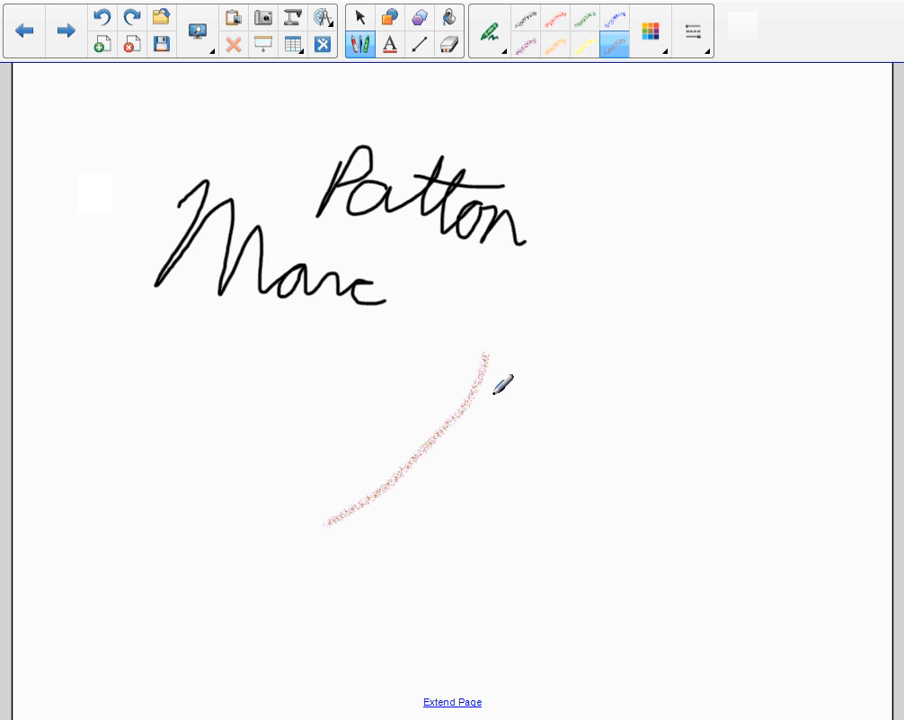
pyautogui.moveTo(545, 530); pyautogui.dragTo(497, 340)
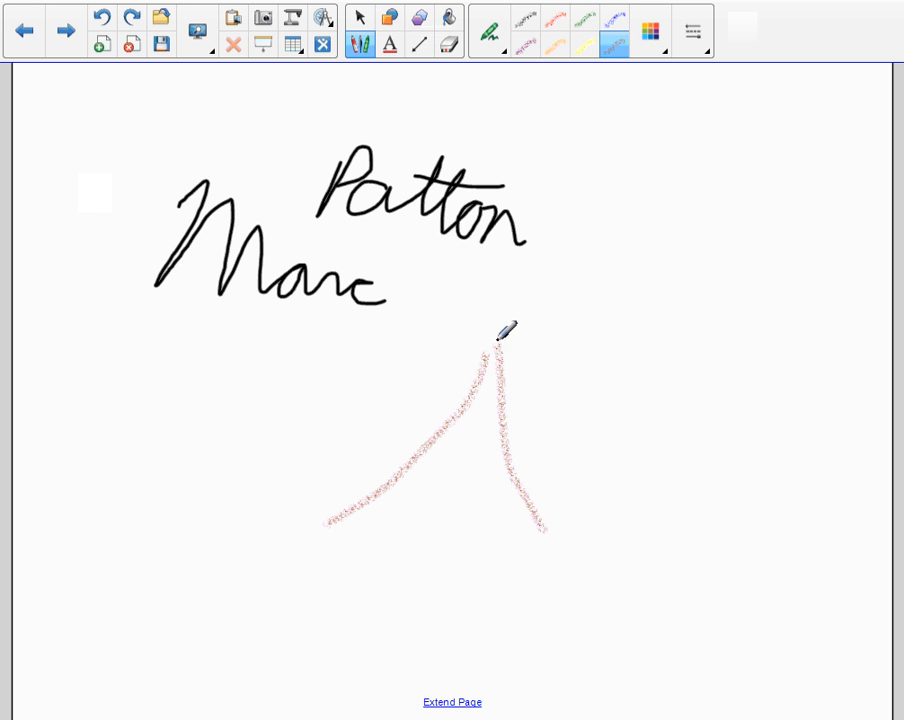
pyautogui.moveTo(360, 521)
pyautogui.mouseDown()
pyautogui.moveTo(456, 412)
pyautogui.moveTo(392, 492)
pyautogui.moveTo(428, 450)
pyautogui.moveTo(367, 497)
pyautogui.moveTo(440, 448)
pyautogui.moveTo(478, 376)
pyautogui.mouseUp()
pyautogui.moveTo(421, 529); pyautogui.dragTo(463, 378)
pyautogui.moveTo(457, 526); pyautogui.dragTo(479, 357)
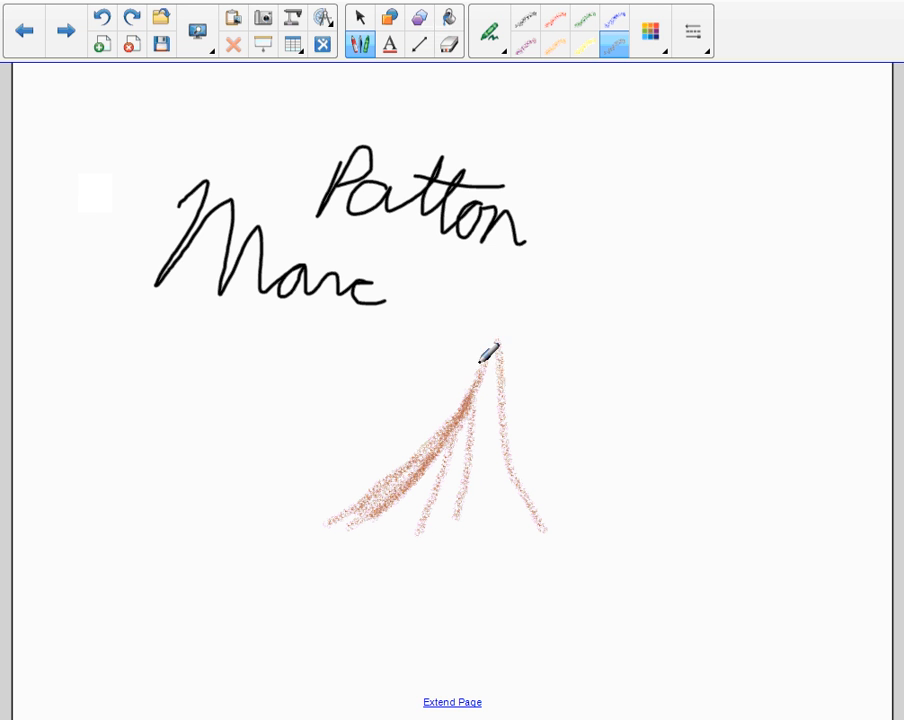
pyautogui.moveTo(486, 534); pyautogui.dragTo(499, 331)
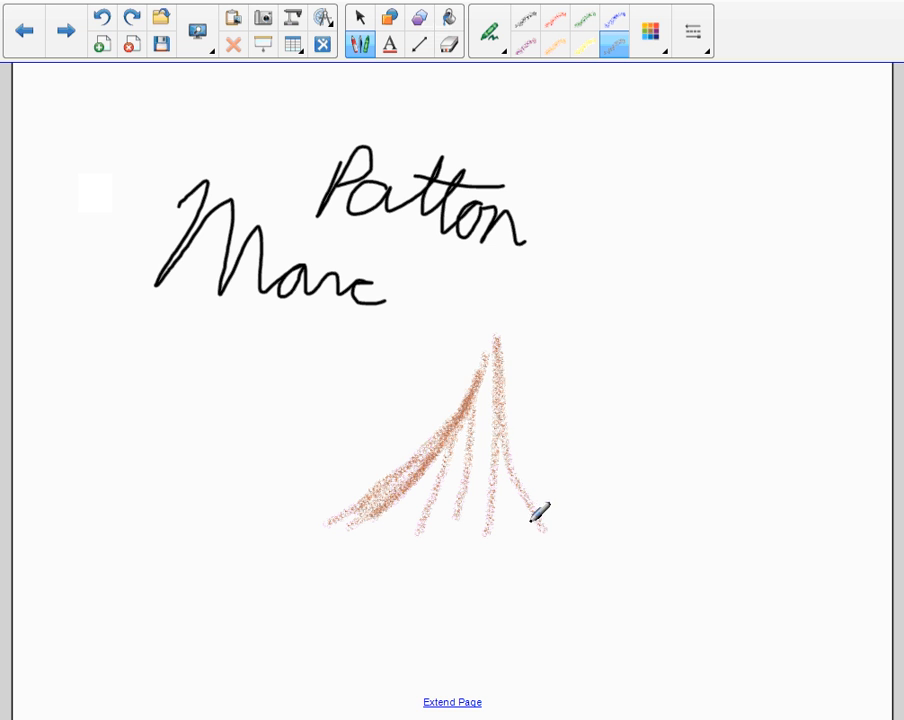
pyautogui.moveTo(531, 529)
pyautogui.mouseDown()
pyautogui.moveTo(490, 336)
pyautogui.moveTo(478, 501)
pyautogui.mouseUp()
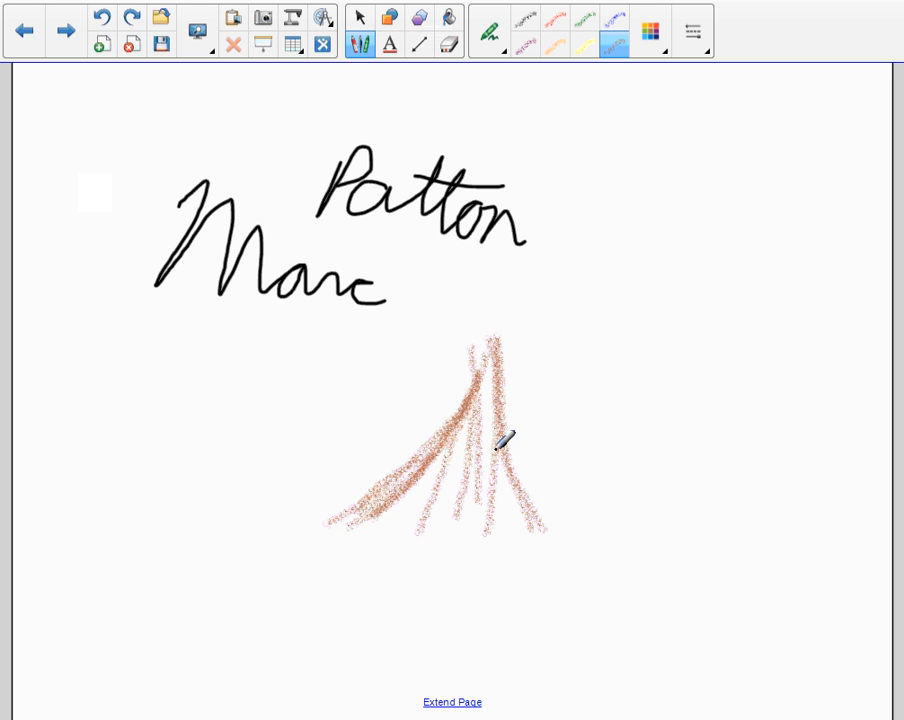
pyautogui.moveTo(485, 357); pyautogui.dragTo(481, 514)
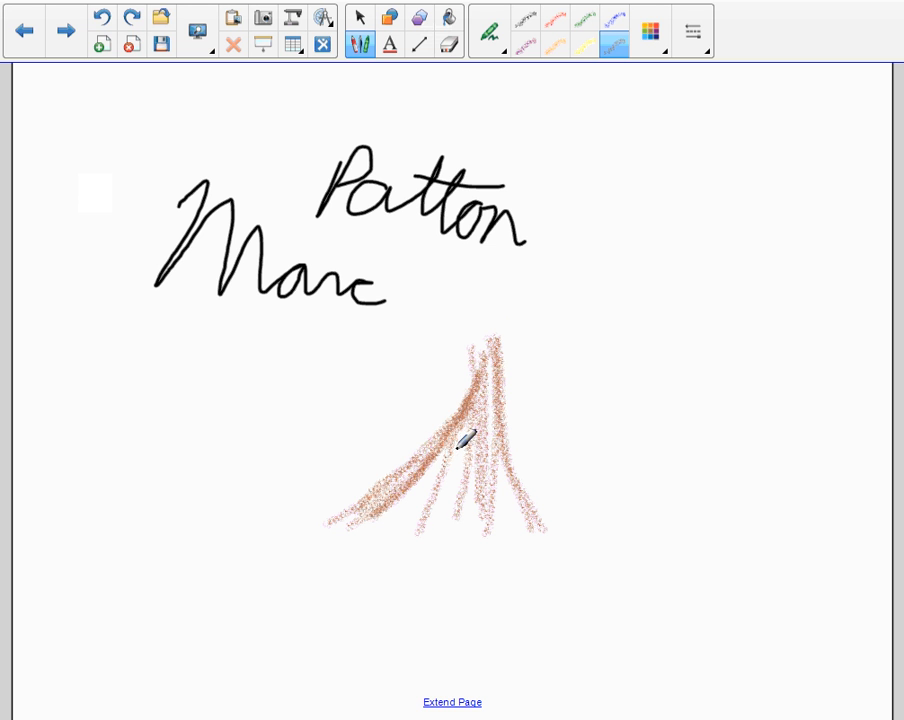
pyautogui.moveTo(458, 447); pyautogui.dragTo(433, 526)
pyautogui.moveTo(428, 452); pyautogui.dragTo(372, 526)
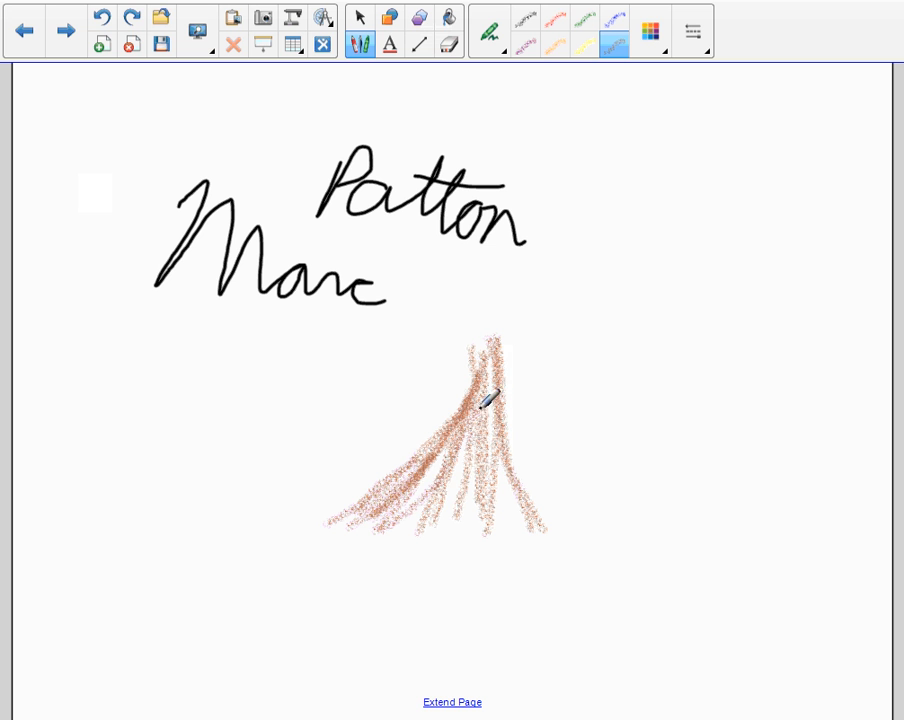
pyautogui.moveTo(474, 404)
pyautogui.mouseDown()
pyautogui.moveTo(451, 522)
pyautogui.moveTo(491, 372)
pyautogui.mouseUp()
pyautogui.moveTo(526, 523); pyautogui.dragTo(484, 324)
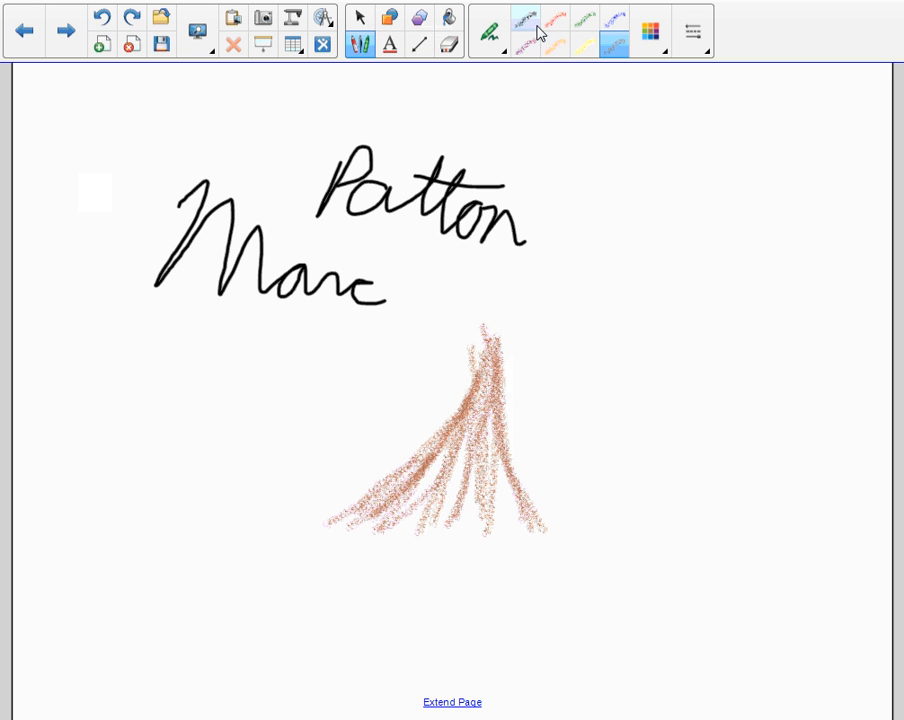
# Step: Draw several green Crayon branches spreading from the top of the brown trunk
pyautogui.click(584, 20)
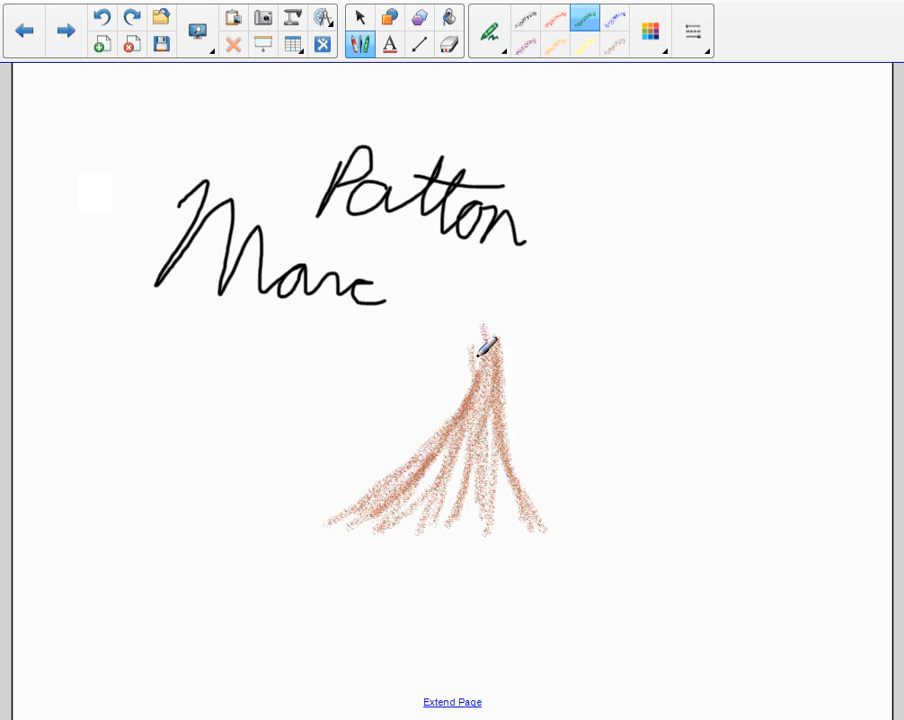
pyautogui.moveTo(371, 376)
pyautogui.mouseDown()
pyautogui.moveTo(457, 330)
pyautogui.moveTo(382, 364)
pyautogui.moveTo(458, 324)
pyautogui.moveTo(413, 351)
pyautogui.moveTo(456, 274)
pyautogui.mouseUp()
pyautogui.moveTo(470, 322); pyautogui.dragTo(536, 245)
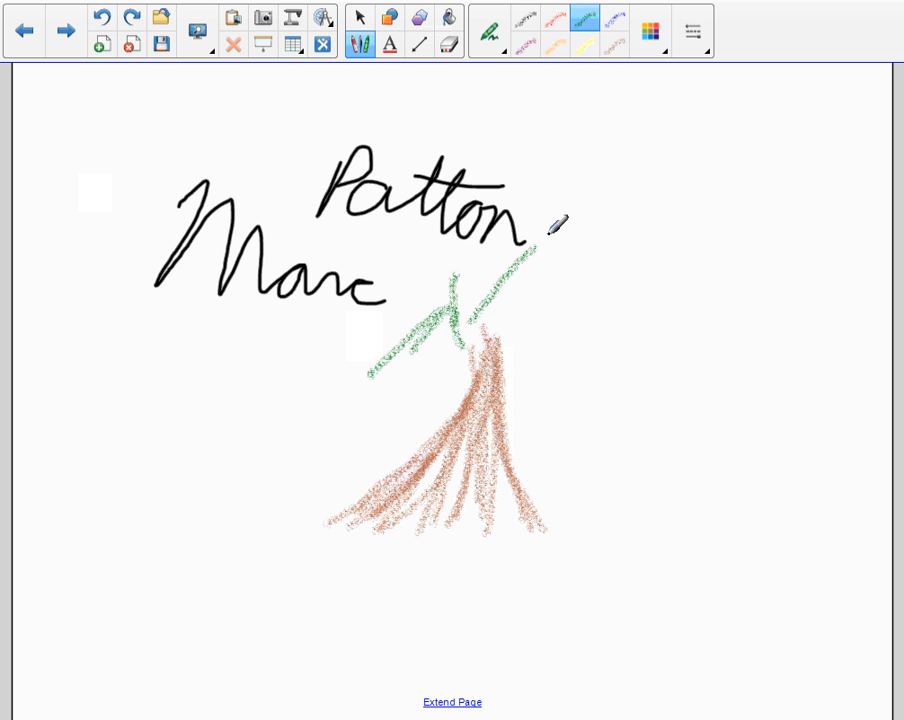
pyautogui.moveTo(483, 340); pyautogui.dragTo(584, 377)
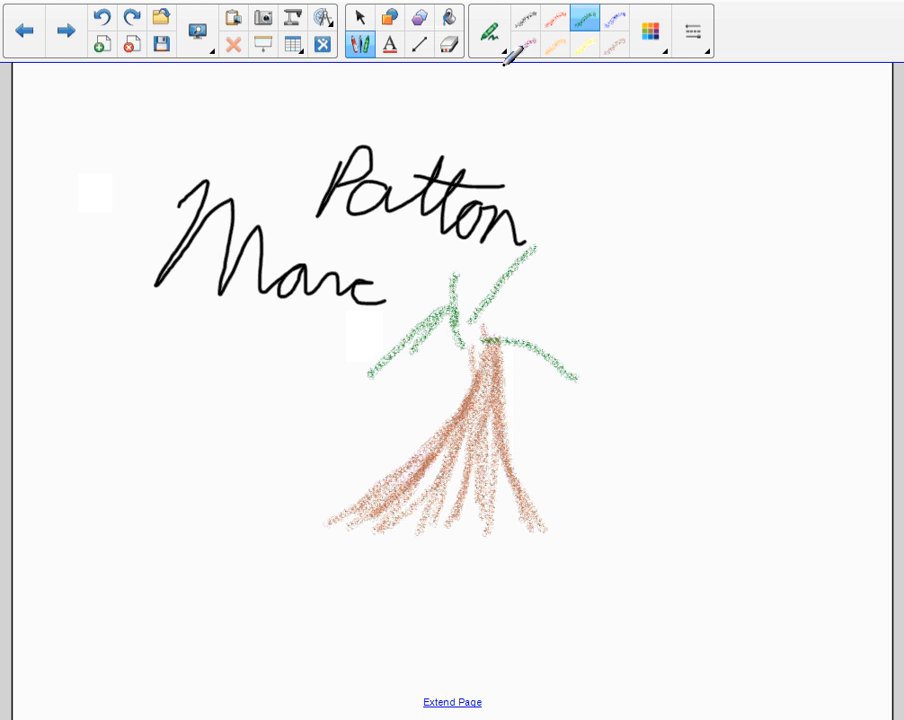
pyautogui.click(664, 46)
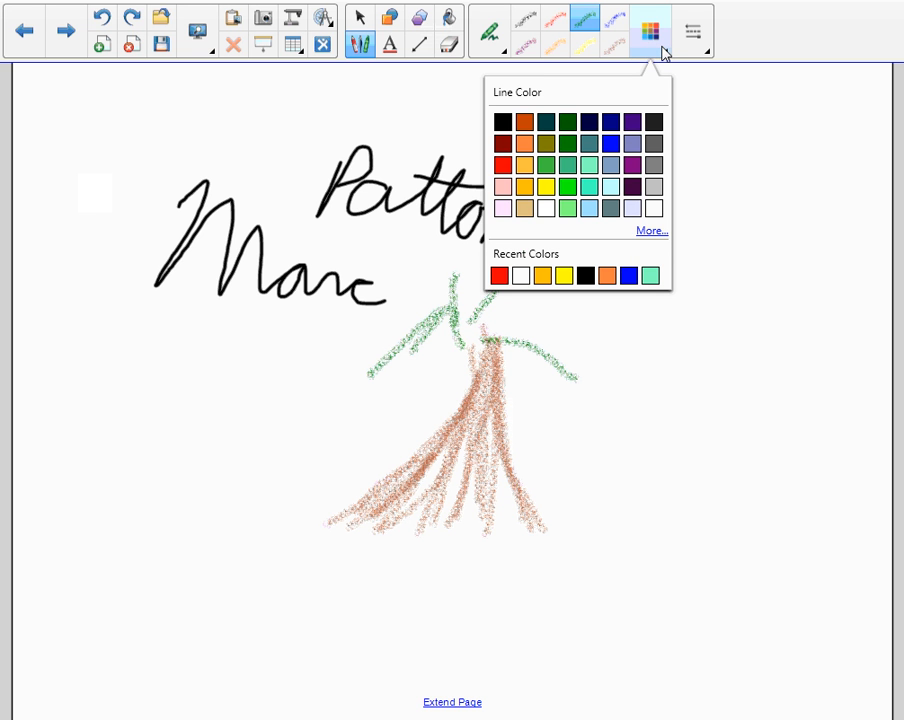
pyautogui.click(662, 50)
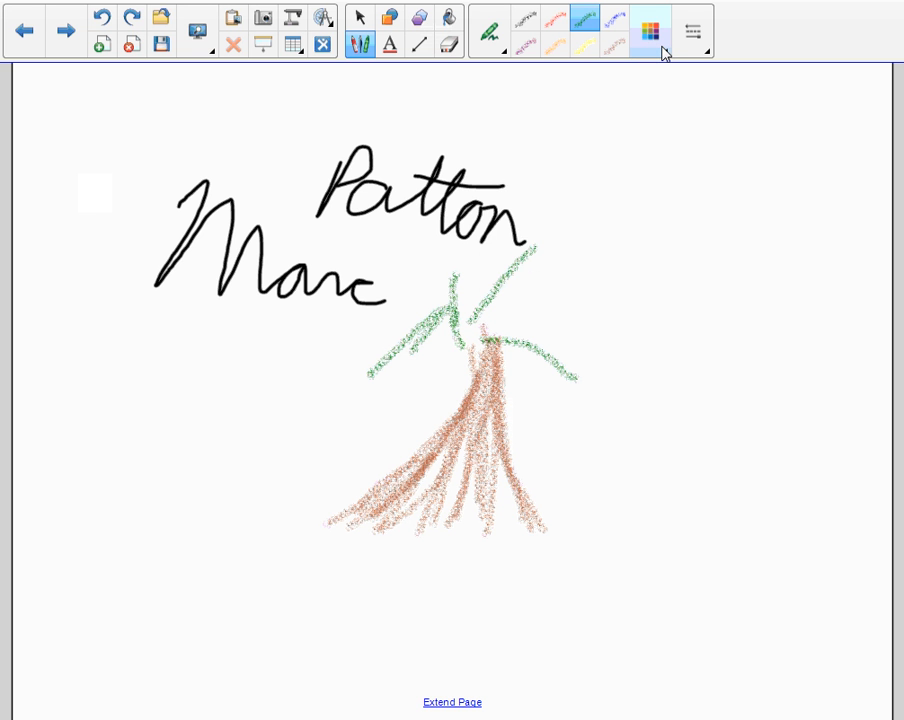
# Step: Write "Hi!" over the handwritten name with the Creative Pen in the rainbow-patterned style
pyautogui.click(500, 53)
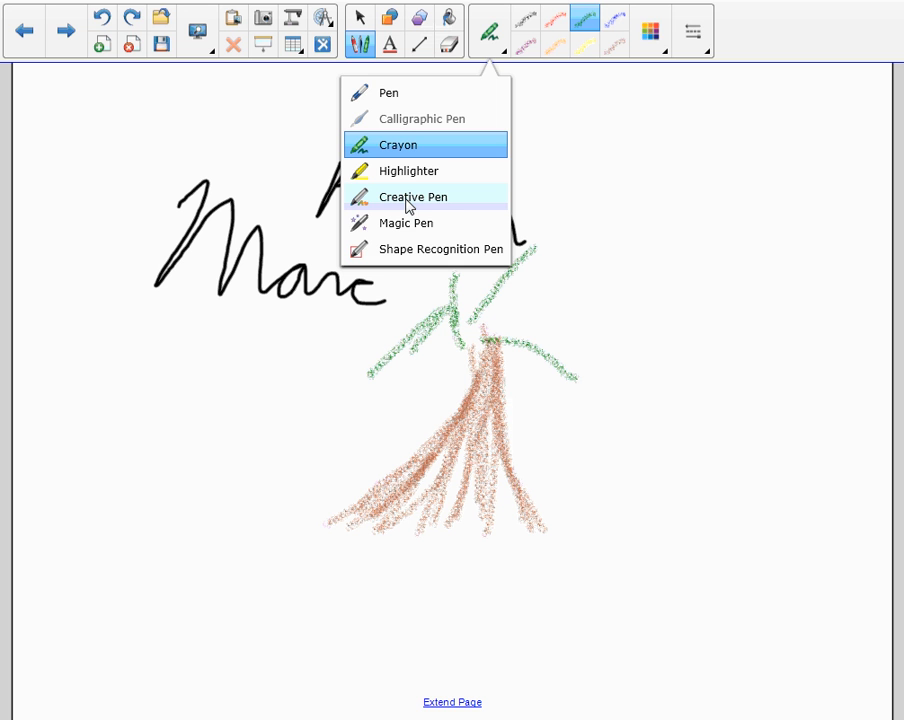
pyautogui.click(407, 198)
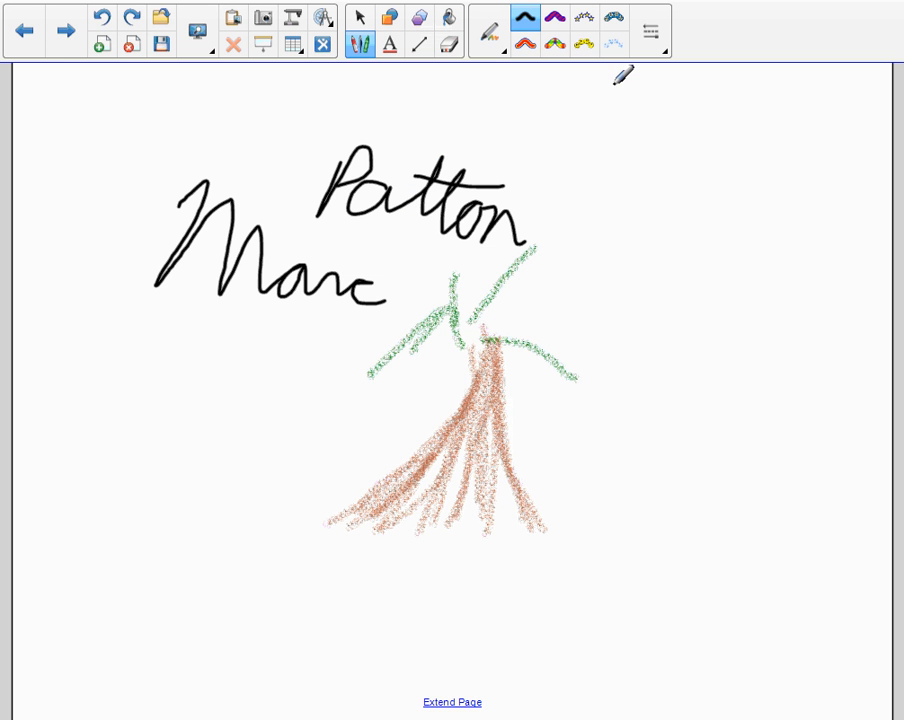
pyautogui.click(556, 46)
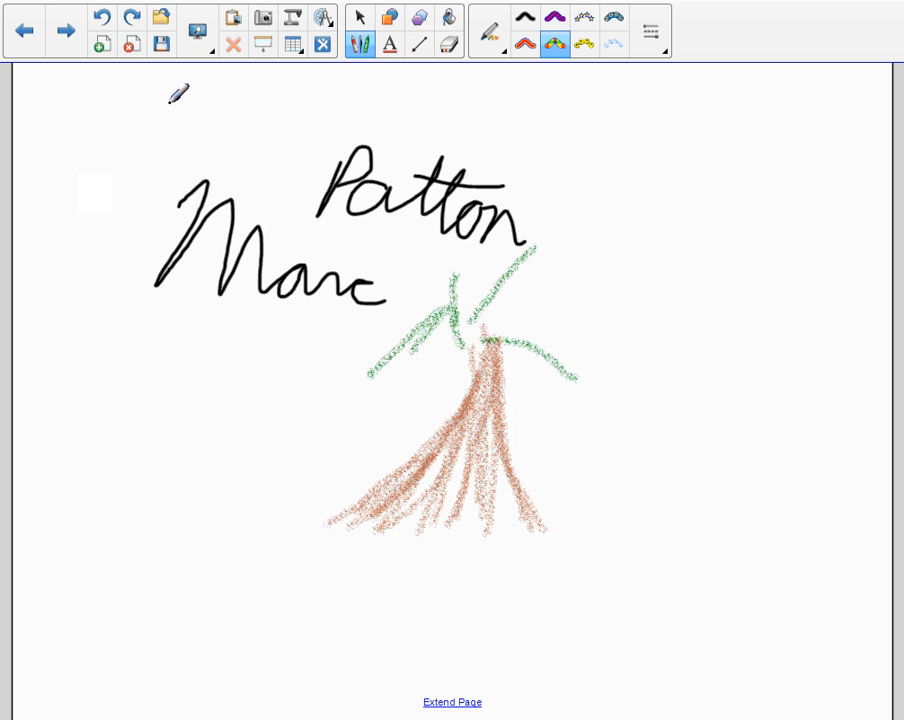
pyautogui.moveTo(193, 91)
pyautogui.mouseDown()
pyautogui.moveTo(212, 92)
pyautogui.moveTo(150, 208)
pyautogui.mouseUp()
pyautogui.moveTo(266, 90); pyautogui.dragTo(210, 208)
pyautogui.moveTo(232, 92)
pyautogui.mouseDown()
pyautogui.moveTo(182, 162)
pyautogui.moveTo(262, 162)
pyautogui.mouseUp()
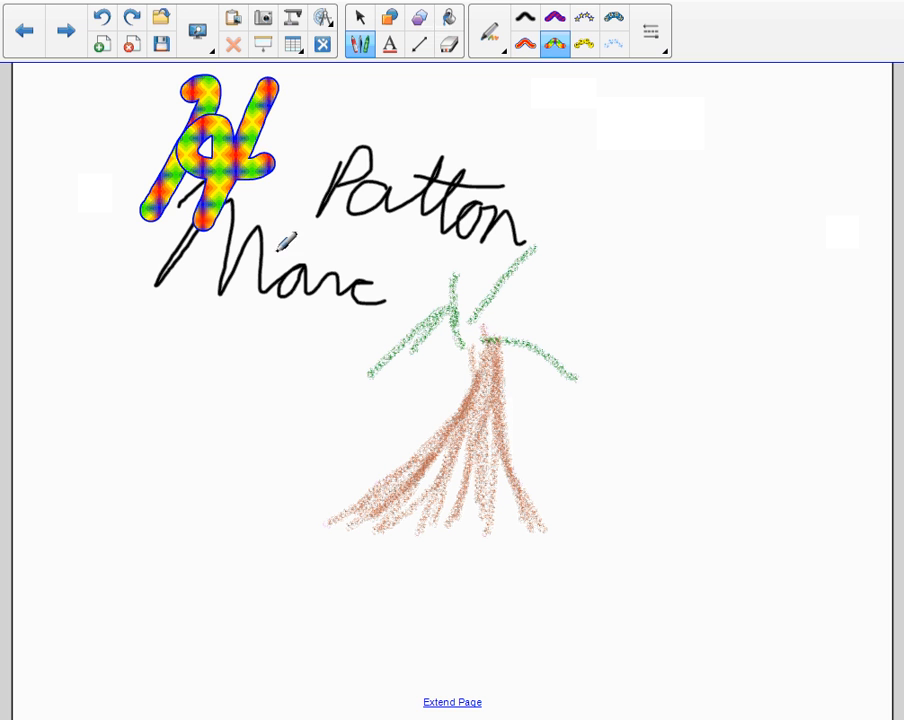
pyautogui.moveTo(256, 232)
pyautogui.mouseDown()
pyautogui.moveTo(340, 158)
pyautogui.moveTo(378, 230)
pyautogui.mouseUp()
pyautogui.click(344, 130)
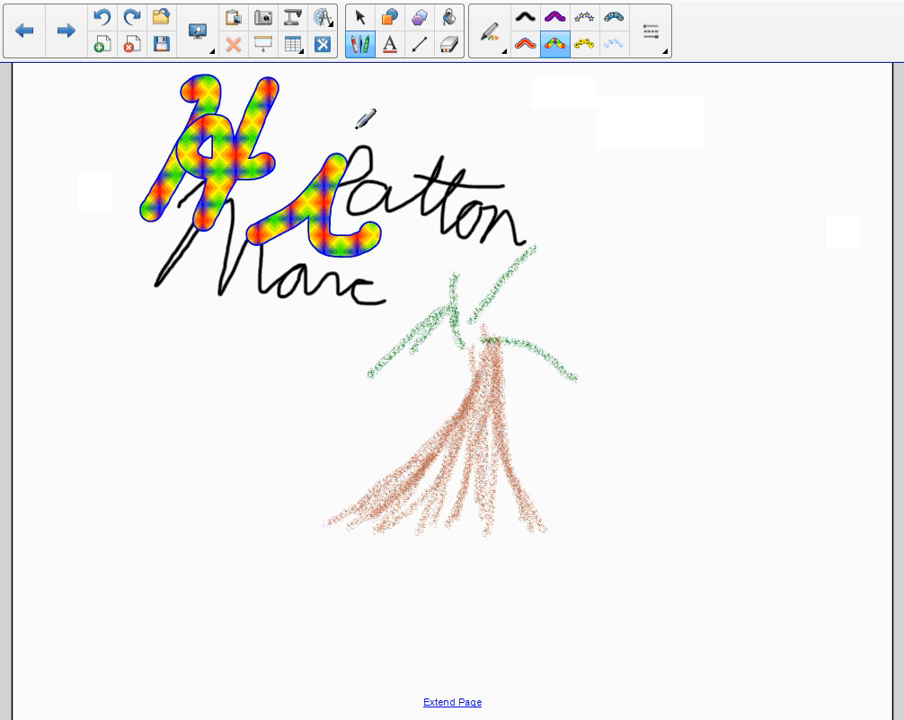
pyautogui.moveTo(470, 95); pyautogui.dragTo(421, 252)
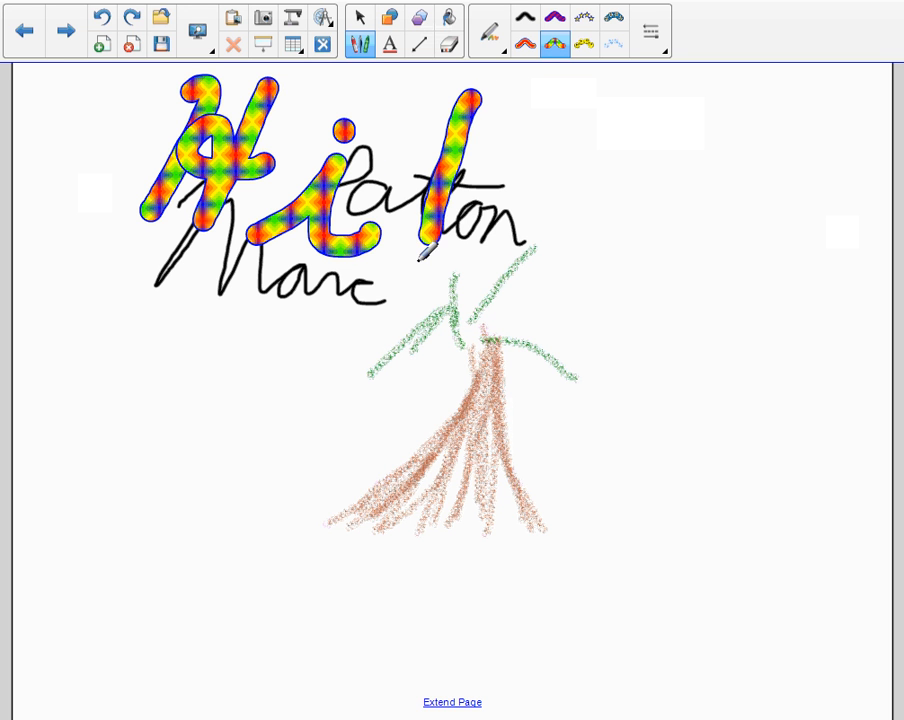
pyautogui.click(418, 268)
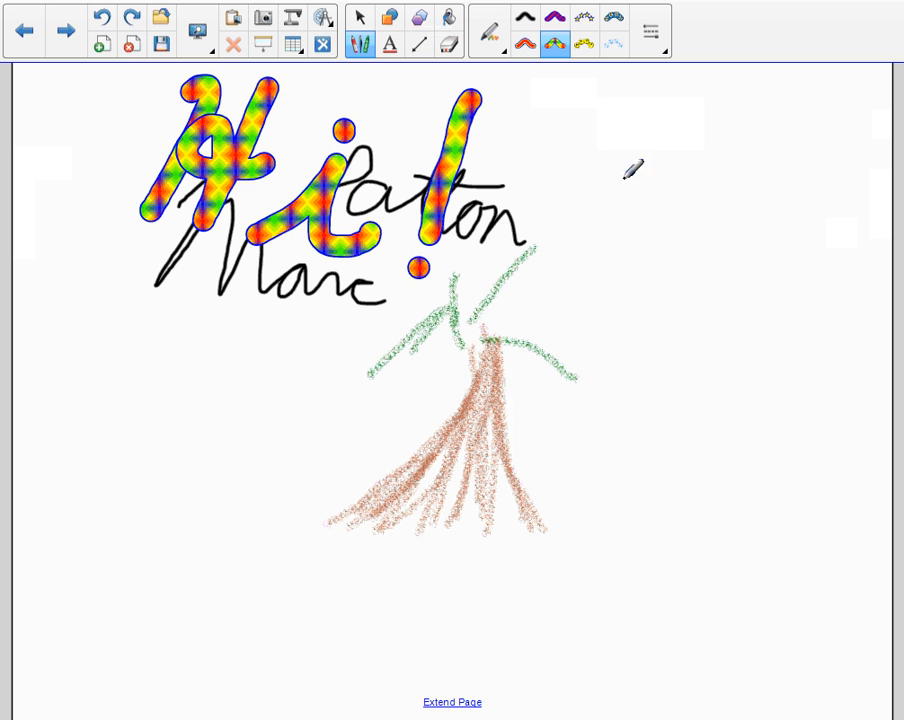
# Step: Draw several temporary fading strokes with the Magic Pen in the blank area beside the tree
pyautogui.click(500, 50)
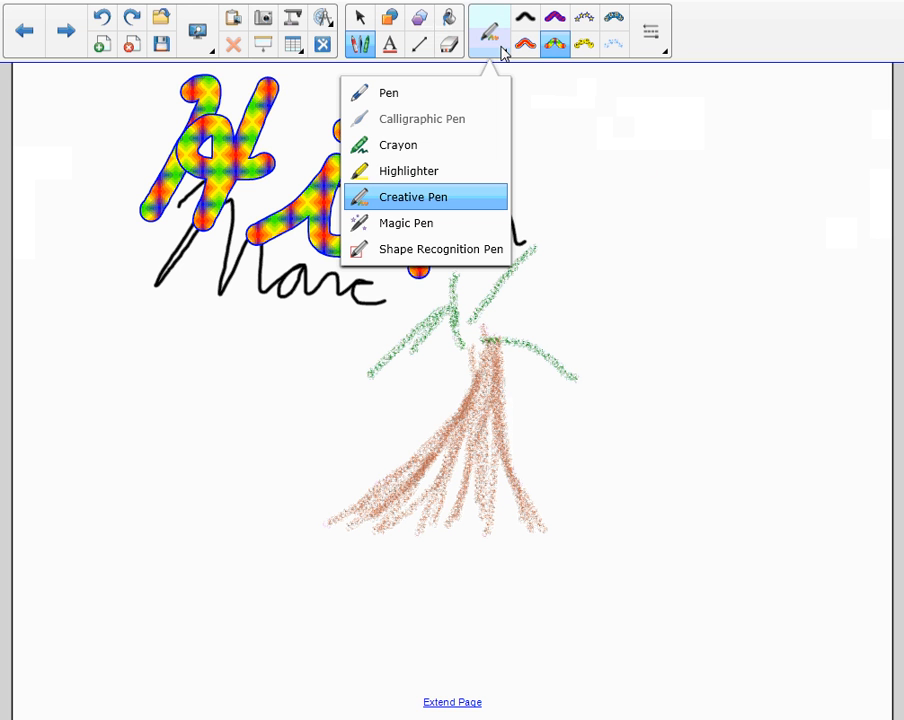
pyautogui.click(407, 225)
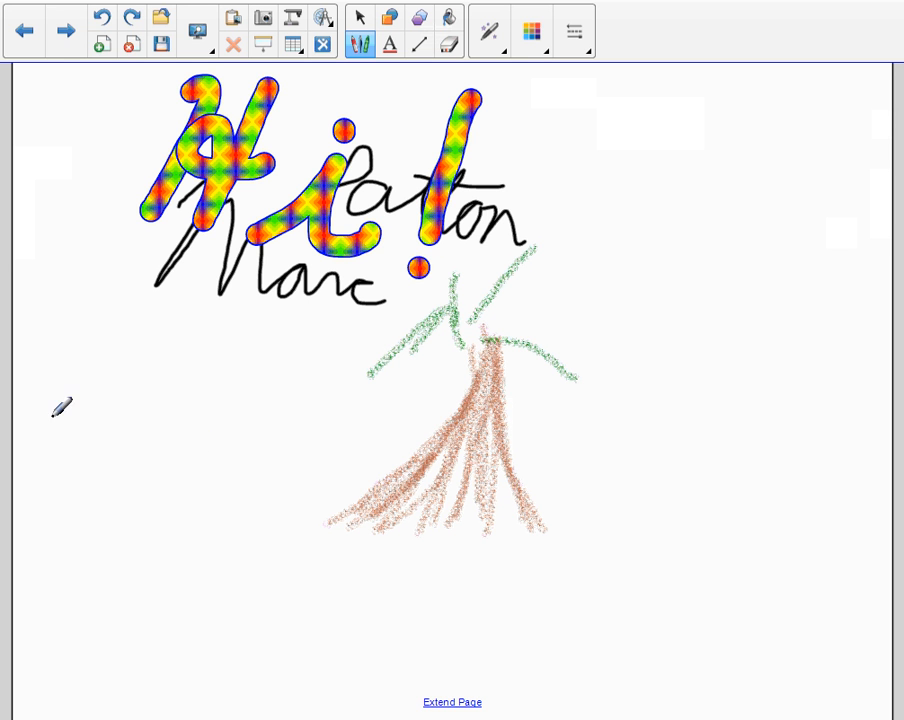
pyautogui.moveTo(205, 325); pyautogui.dragTo(204, 385)
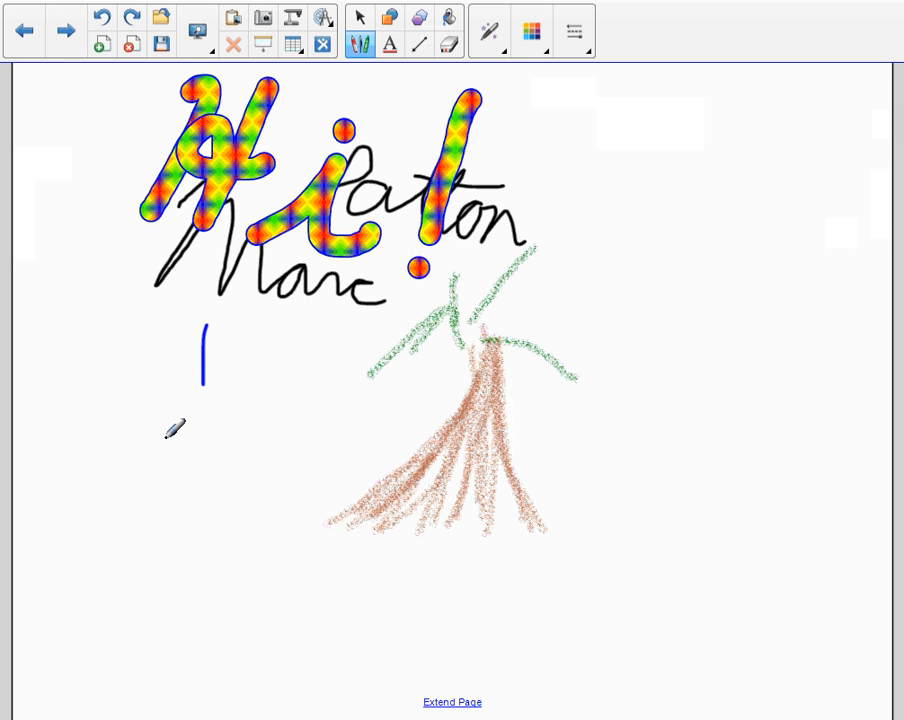
pyautogui.moveTo(155, 407)
pyautogui.mouseDown()
pyautogui.moveTo(156, 424)
pyautogui.moveTo(204, 444)
pyautogui.moveTo(204, 460)
pyautogui.mouseUp()
pyautogui.moveTo(117, 473); pyautogui.dragTo(254, 473)
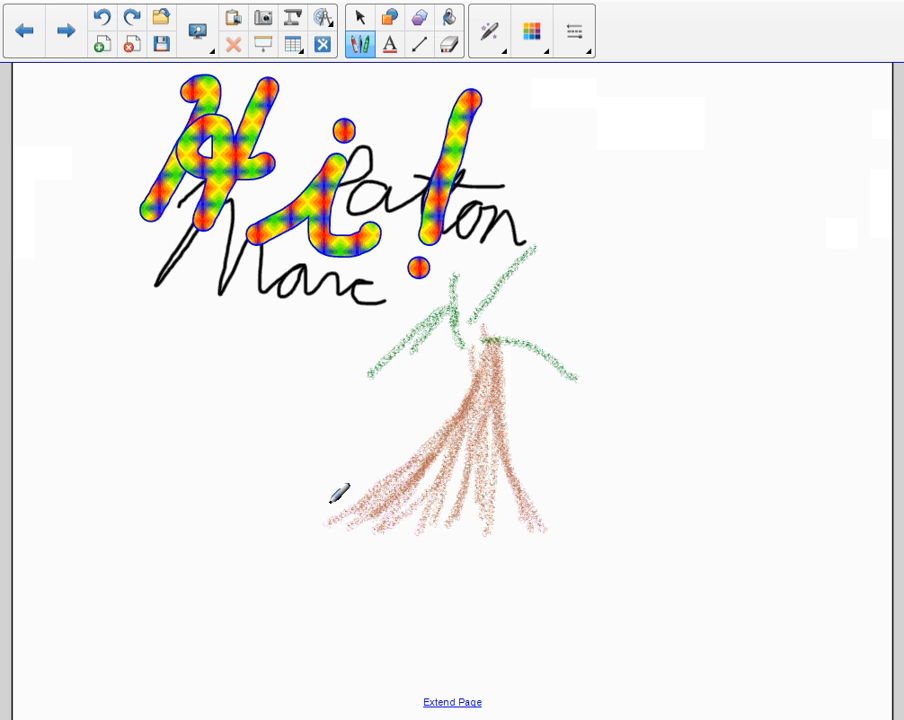
pyautogui.moveTo(200, 522)
pyautogui.mouseDown()
pyautogui.moveTo(198, 585)
pyautogui.moveTo(238, 600)
pyautogui.mouseUp()
# Step: Spotlight the tree by circling it with the Magic Pen, shift the spotlight slightly up and left, and close it
pyautogui.moveTo(592, 257)
pyautogui.mouseDown()
pyautogui.moveTo(474, 242)
pyautogui.moveTo(322, 292)
pyautogui.moveTo(310, 488)
pyautogui.moveTo(552, 545)
pyautogui.moveTo(644, 330)
pyautogui.moveTo(565, 252)
pyautogui.moveTo(522, 240)
pyautogui.moveTo(530, 260)
pyautogui.mouseUp()
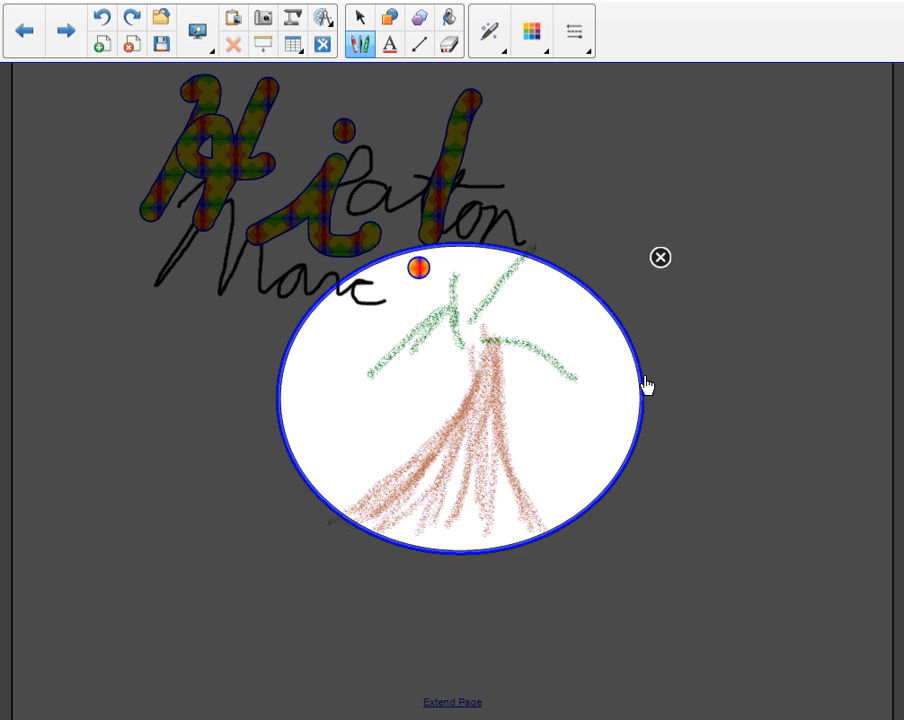
pyautogui.moveTo(640, 384)
pyautogui.mouseDown()
pyautogui.moveTo(606, 418)
pyautogui.moveTo(615, 478)
pyautogui.moveTo(644, 395)
pyautogui.moveTo(601, 416)
pyautogui.moveTo(416, 279)
pyautogui.moveTo(478, 339)
pyautogui.moveTo(636, 224)
pyautogui.moveTo(817, 243)
pyautogui.moveTo(803, 375)
pyautogui.moveTo(734, 426)
pyautogui.moveTo(533, 375)
pyautogui.moveTo(638, 345)
pyautogui.mouseUp()
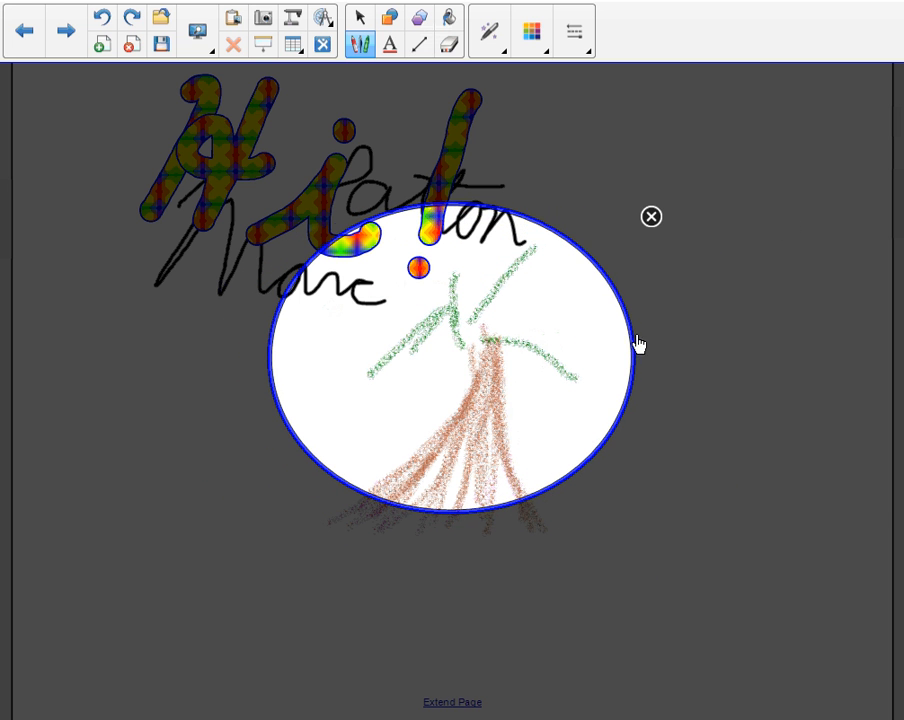
pyautogui.click(651, 217)
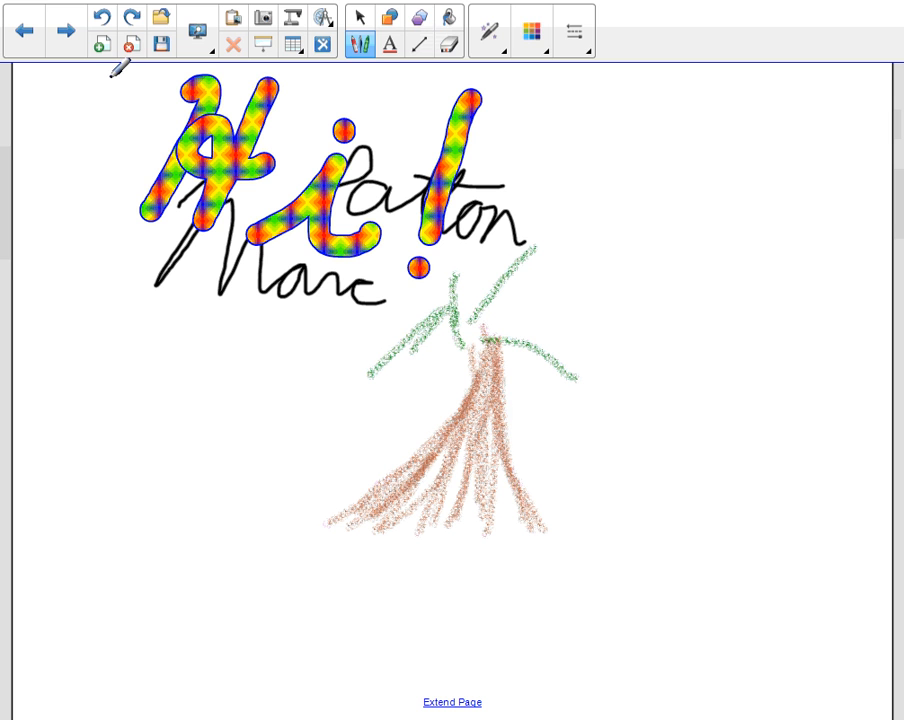
# Step: Magnify the "Hi!" lettering with a Magic Pen rectangle and close the magnified view
pyautogui.moveTo(111, 76)
pyautogui.mouseDown()
pyautogui.moveTo(104, 230)
pyautogui.moveTo(420, 241)
pyautogui.moveTo(541, 234)
pyautogui.moveTo(538, 70)
pyautogui.moveTo(118, 70)
pyautogui.mouseUp()
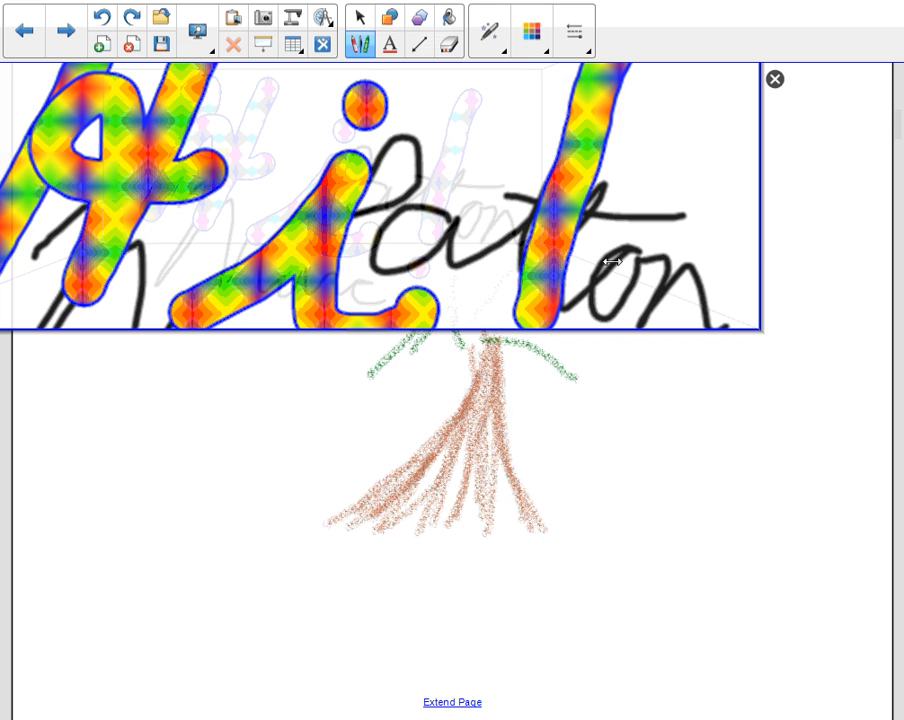
pyautogui.click(775, 80)
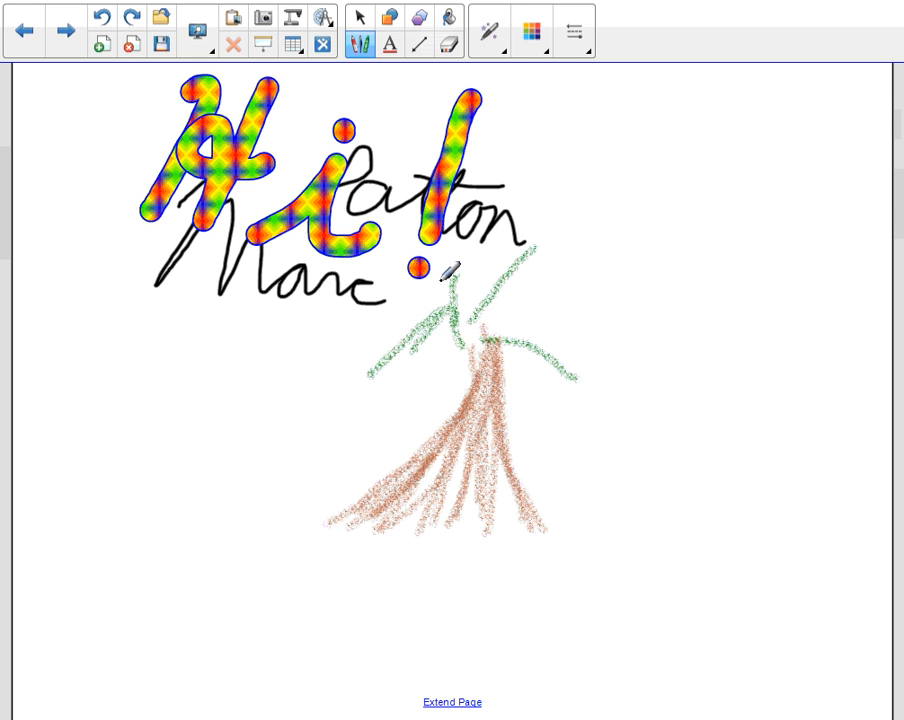
# Step: Add a blank page and enter the text "We" in its upper-left area
pyautogui.click(104, 47)
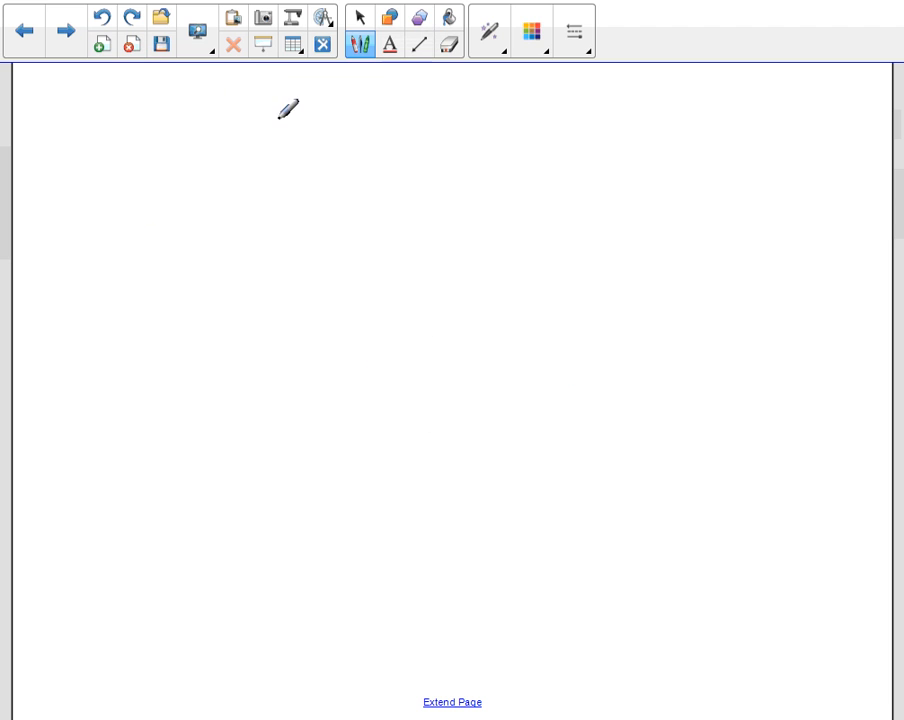
pyautogui.click(390, 46)
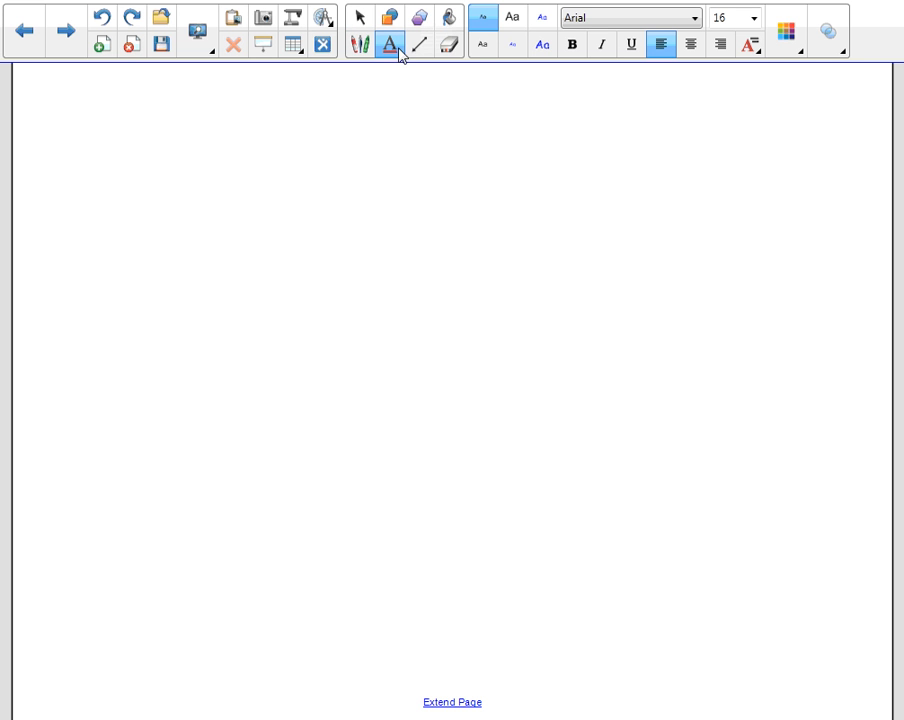
pyautogui.click(198, 195)
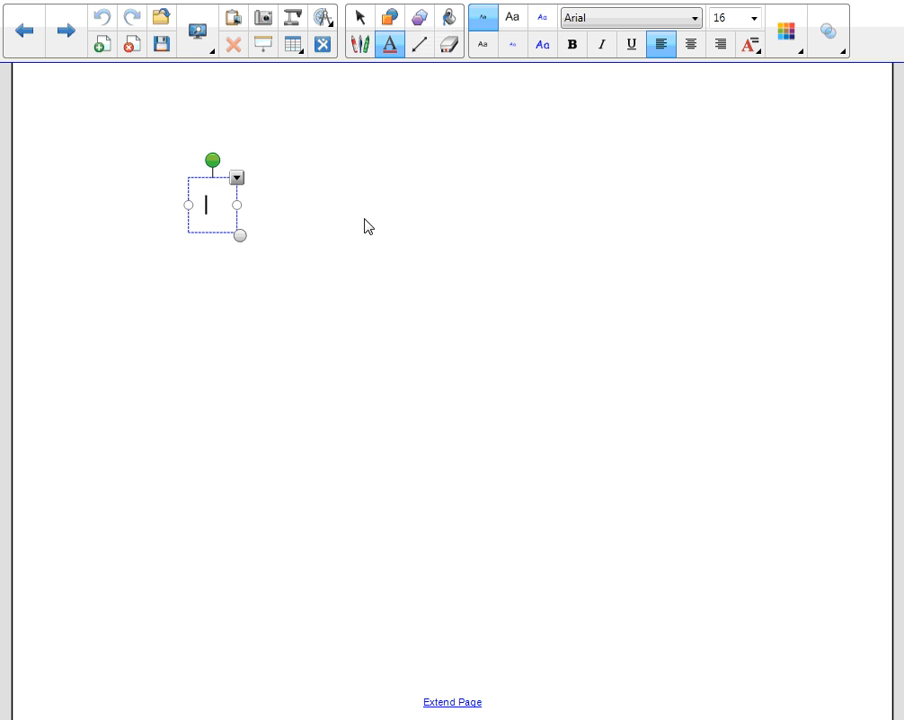
pyautogui.write('We')
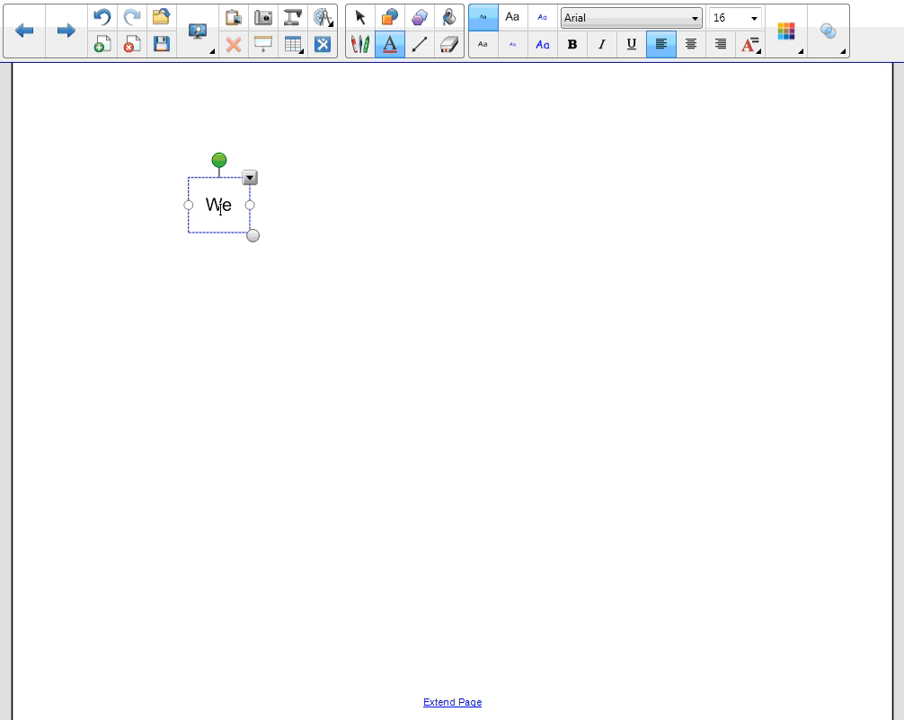
# Step: Format the word "We" in Arial Black at size 48 with bright red text color
pyautogui.doubleClick(220, 208)
pyautogui.click(692, 20)
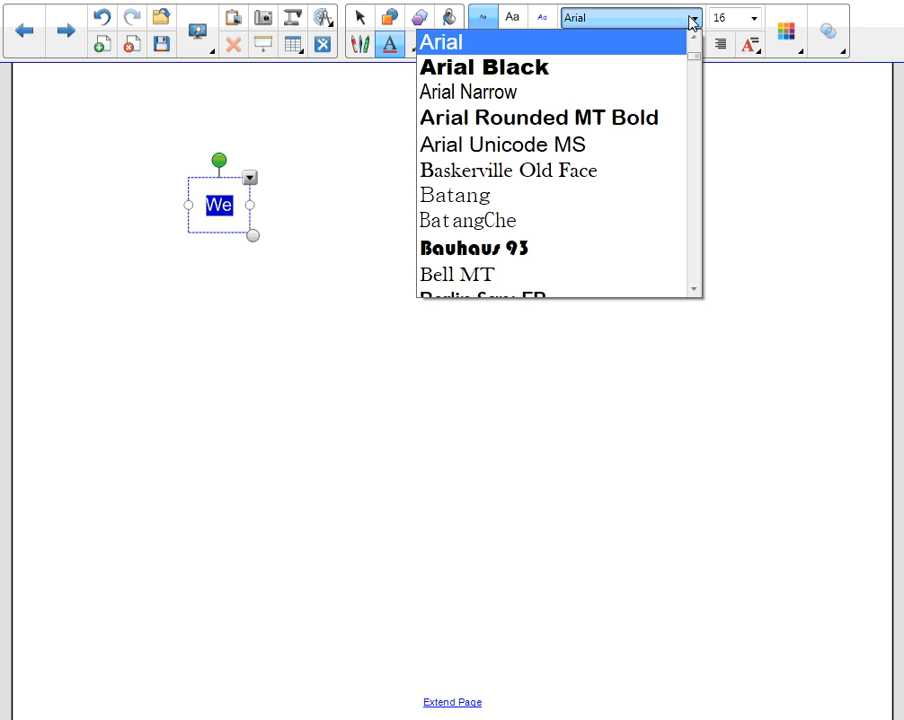
pyautogui.click(480, 67)
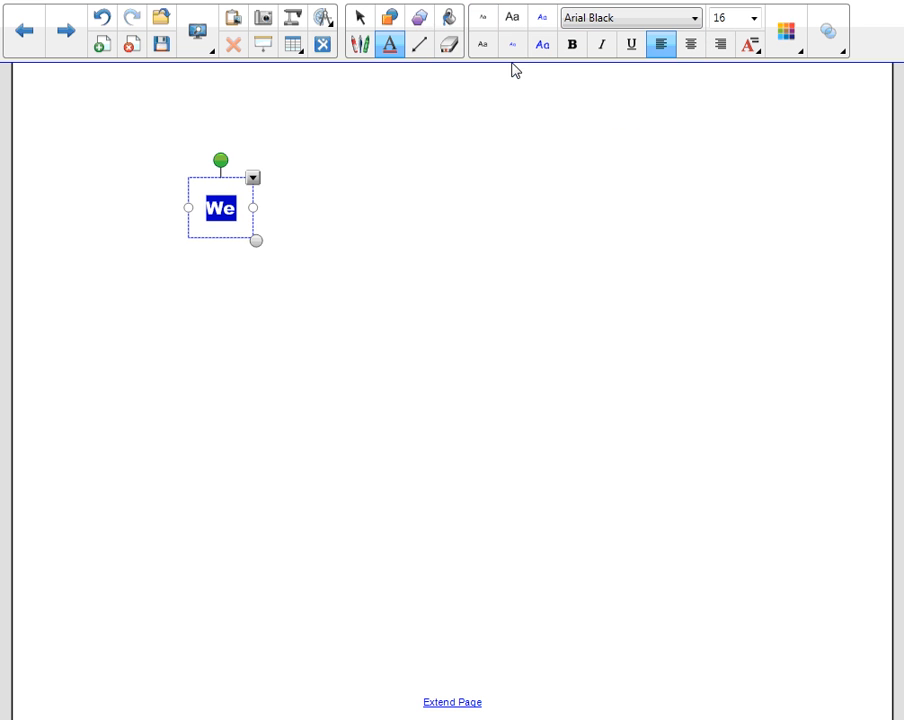
pyautogui.click(752, 18)
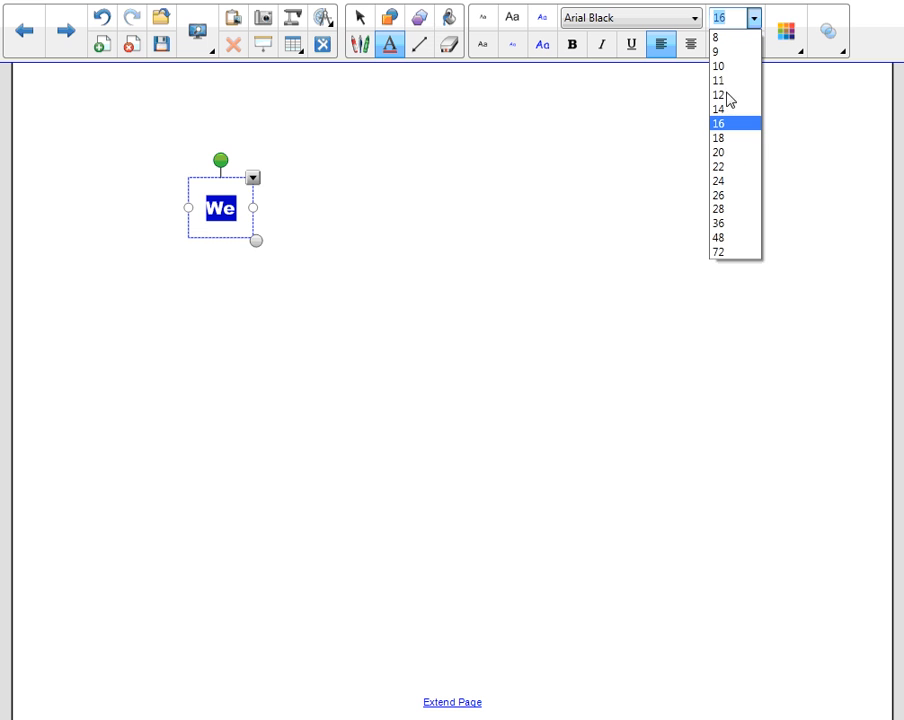
pyautogui.click(724, 239)
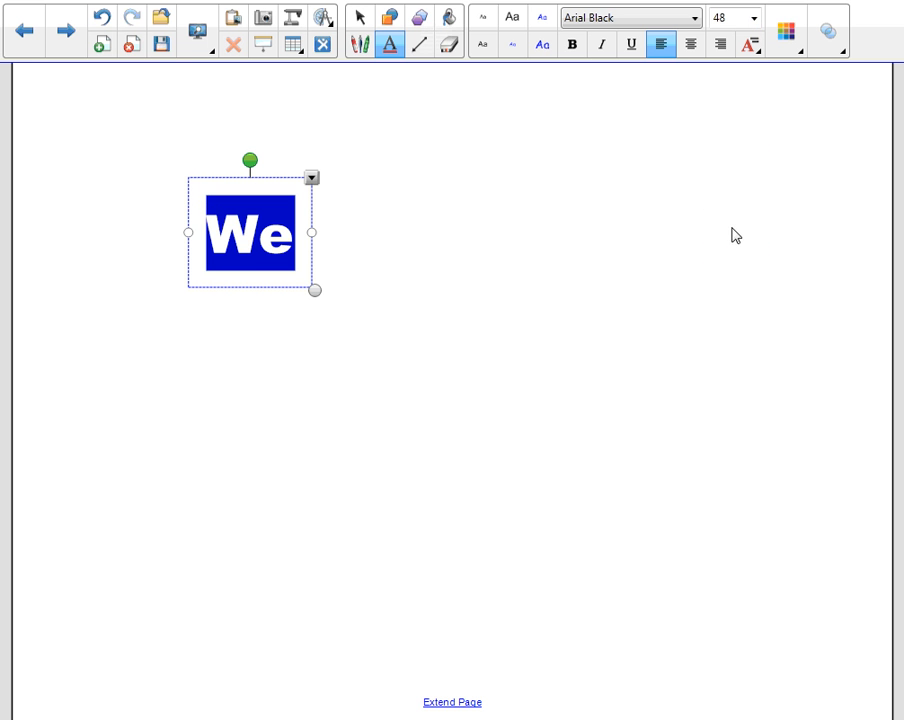
pyautogui.click(801, 57)
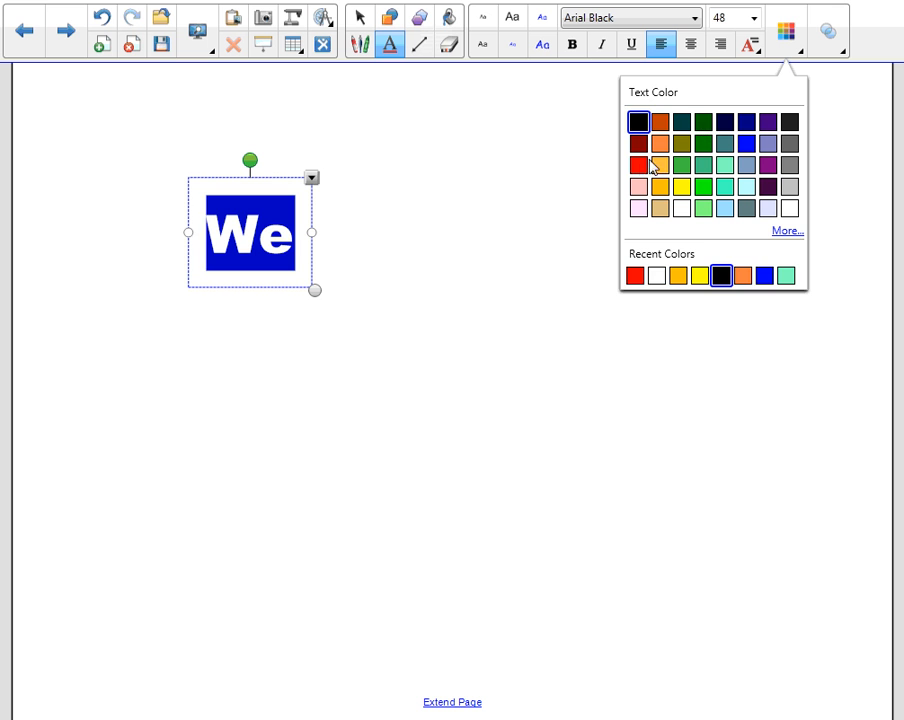
pyautogui.click(639, 166)
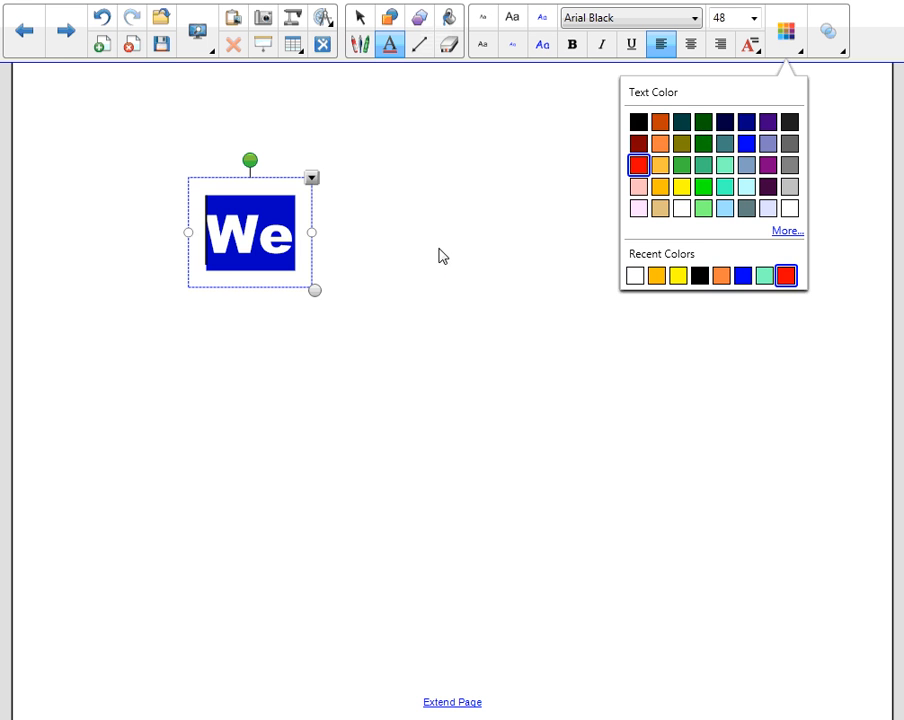
pyautogui.click(386, 250)
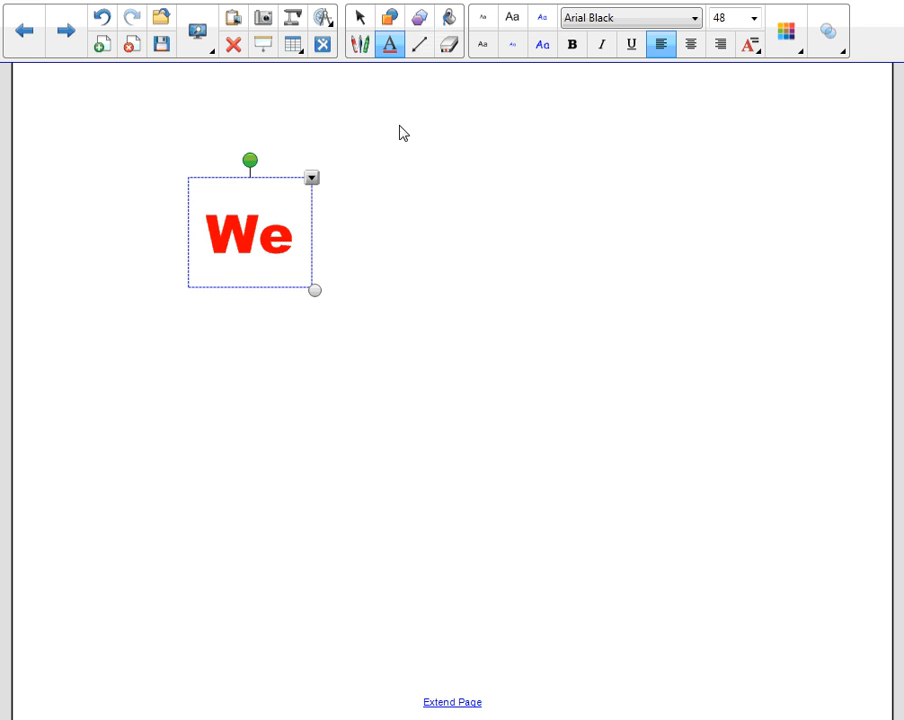
# Step: Enlarge the "We" text object by scaling it to a font size of about 97
pyautogui.click(360, 17)
pyautogui.click(297, 263)
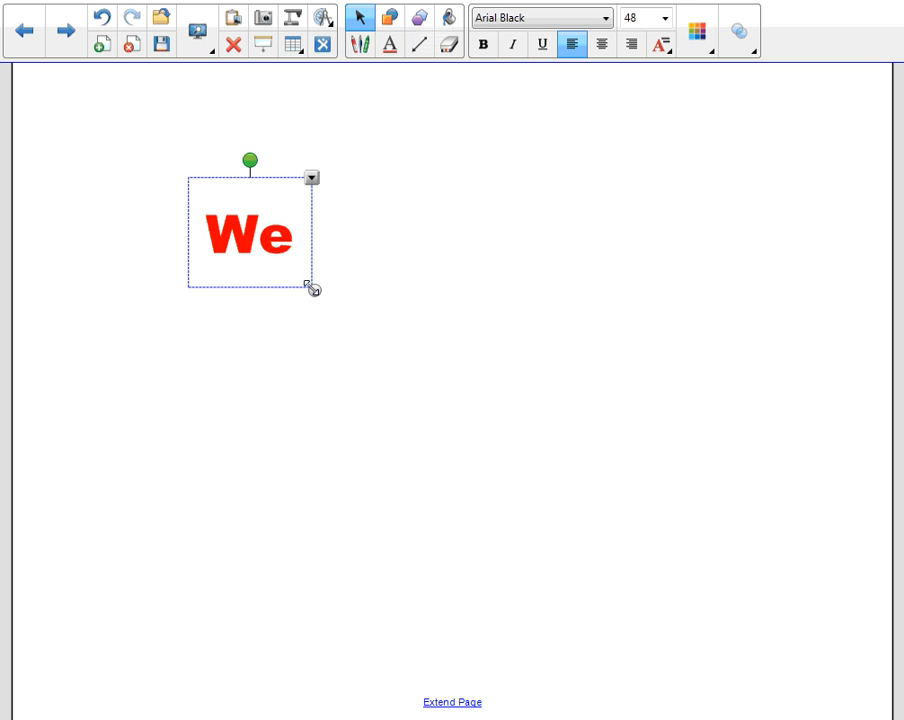
pyautogui.moveTo(313, 289); pyautogui.dragTo(409, 366)
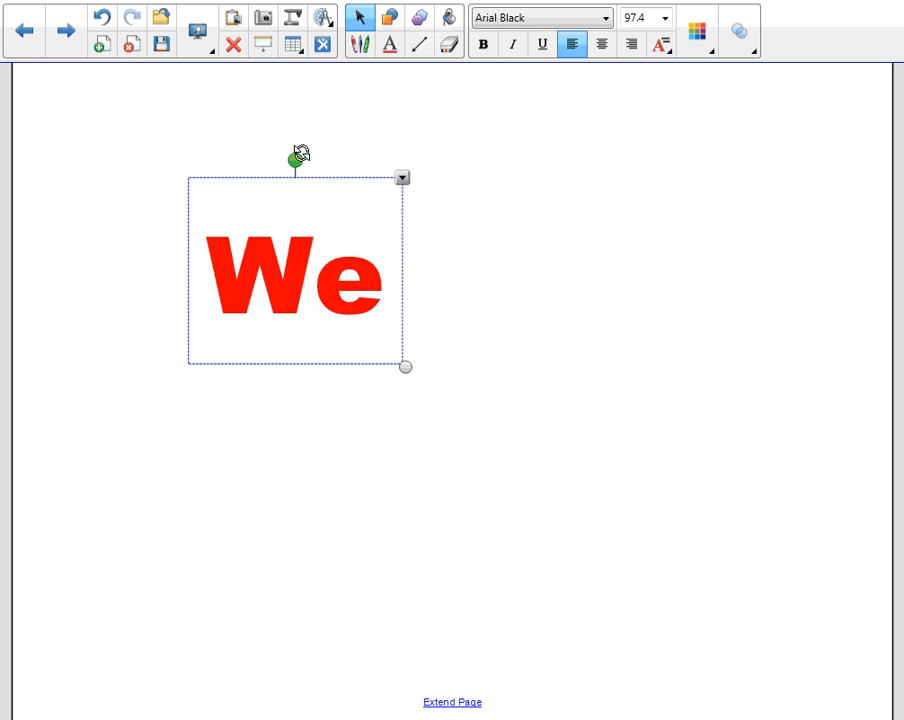
# Step: Tilt the "We" text counter-clockwise and move it closer to the page's upper-left corner
pyautogui.moveTo(301, 153); pyautogui.dragTo(255, 167)
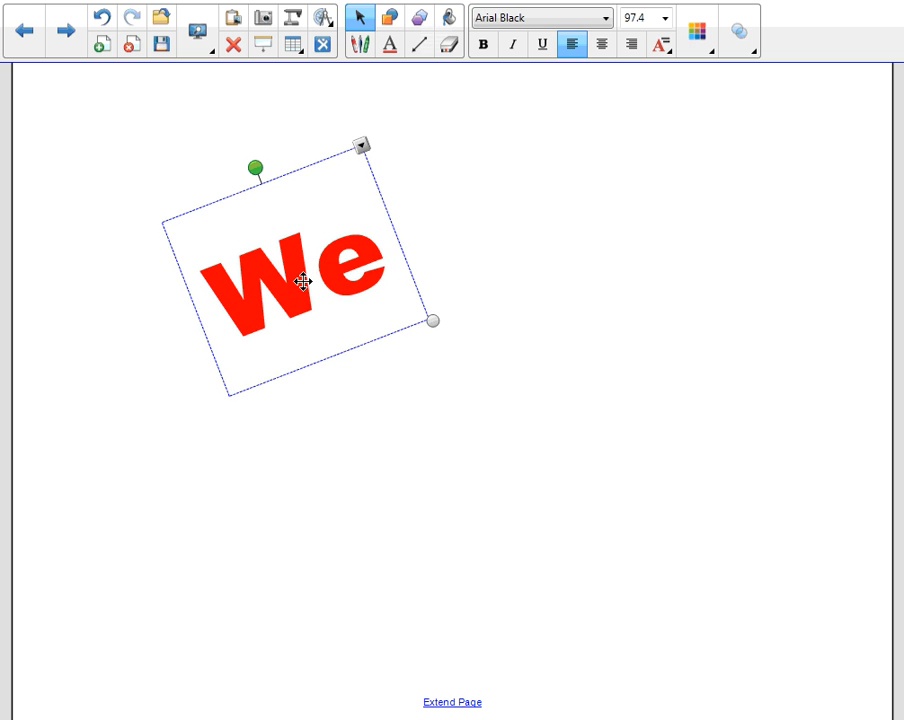
pyautogui.moveTo(300, 280); pyautogui.dragTo(214, 235)
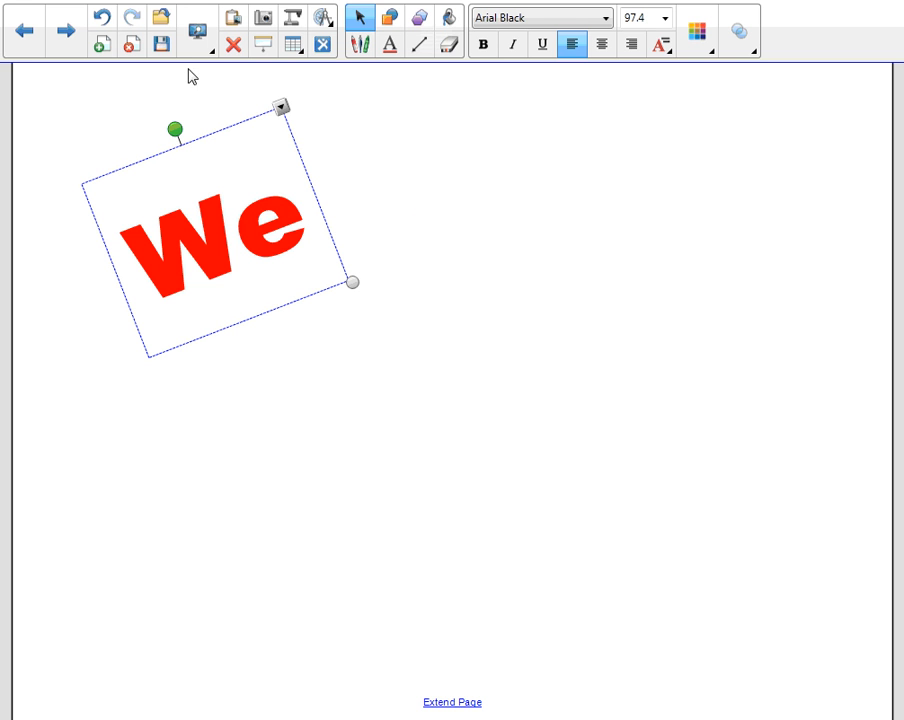
# Step: Add a blank page and draw a plain vertical black line with a parallel dot-to-arrow line of similar length to its right
pyautogui.click(103, 47)
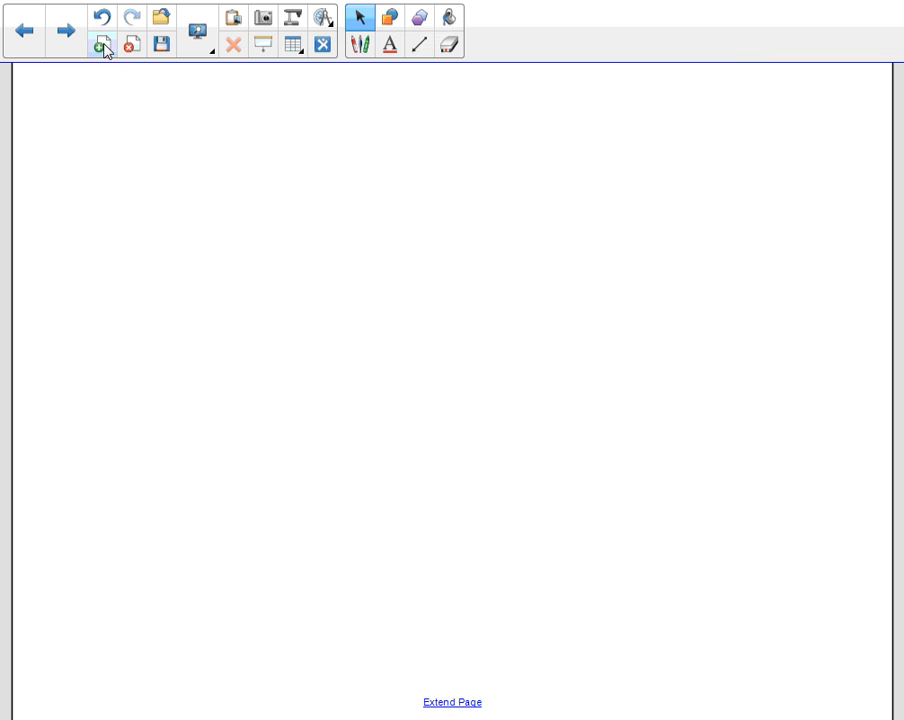
pyautogui.click(420, 46)
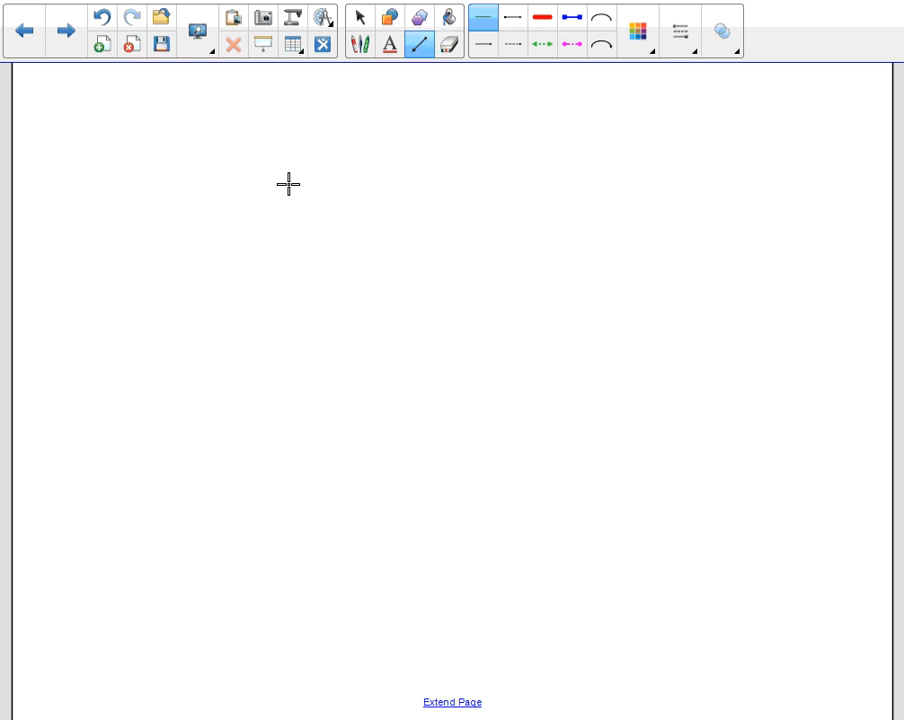
pyautogui.moveTo(291, 154); pyautogui.dragTo(287, 352)
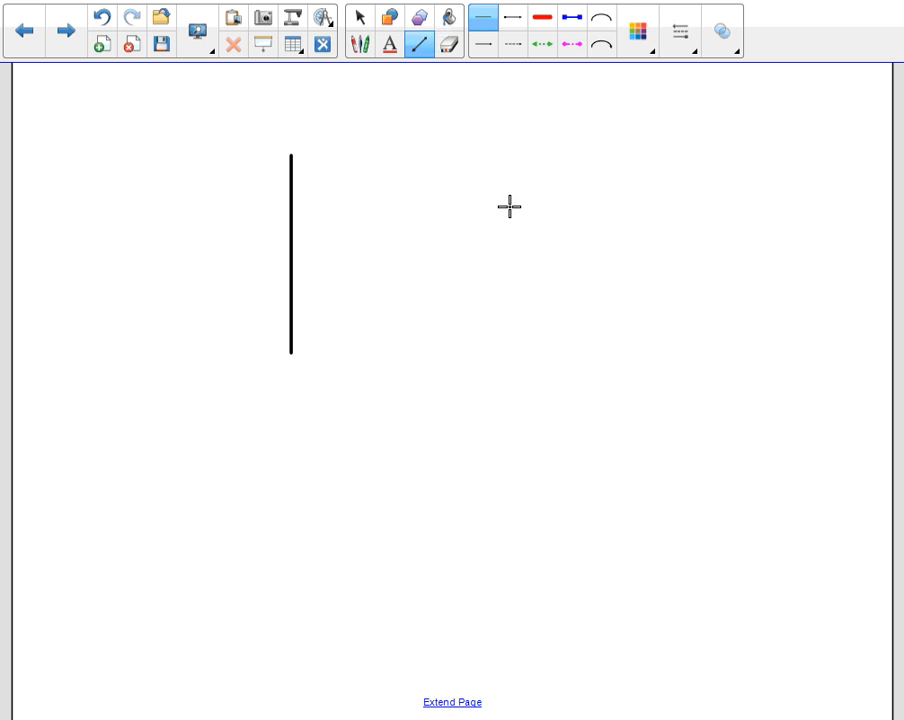
pyautogui.click(514, 20)
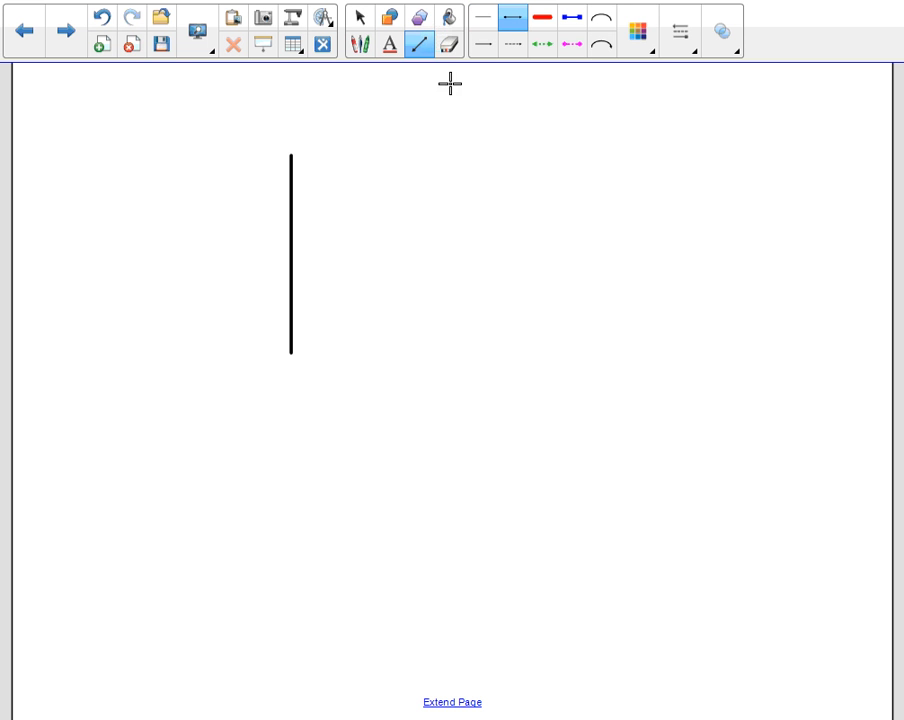
pyautogui.moveTo(335, 156); pyautogui.dragTo(334, 353)
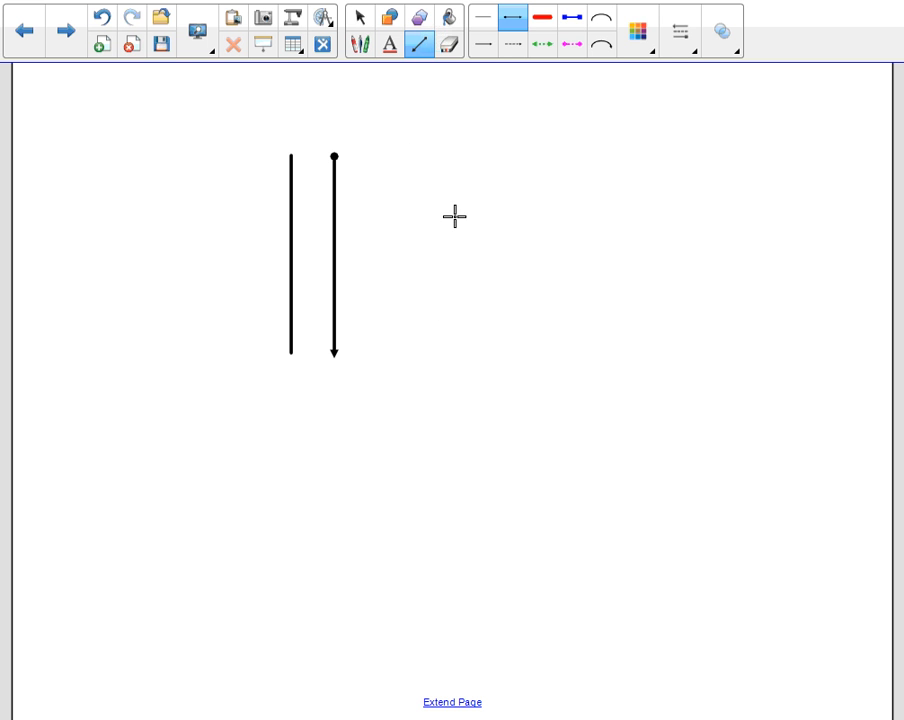
# Step: Duplicate the vertical dot-to-arrow line and place the copy directly below the original
pyautogui.click(360, 22)
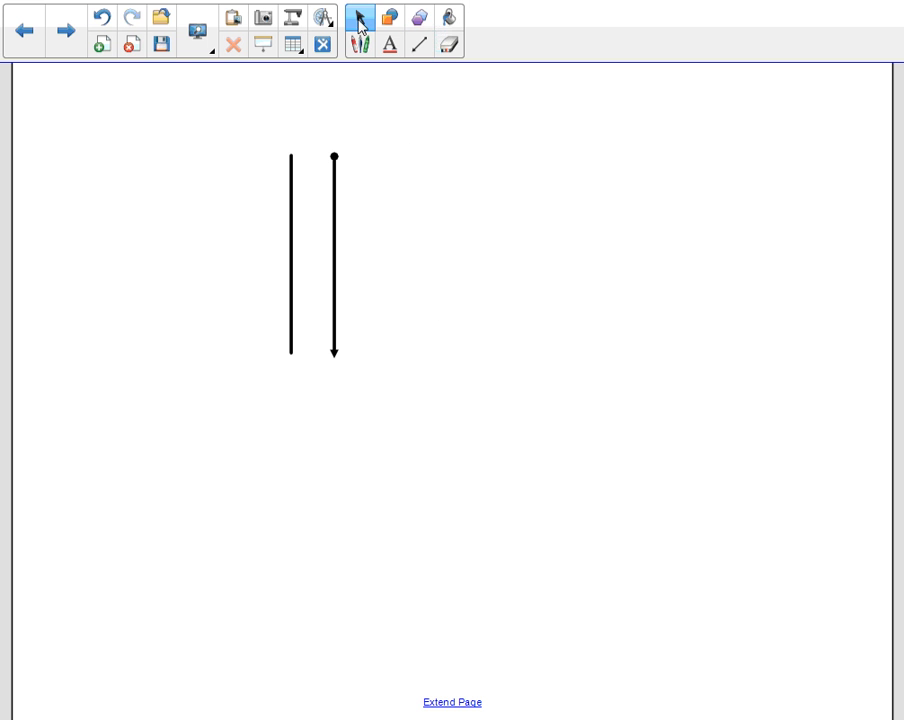
pyautogui.click(335, 228)
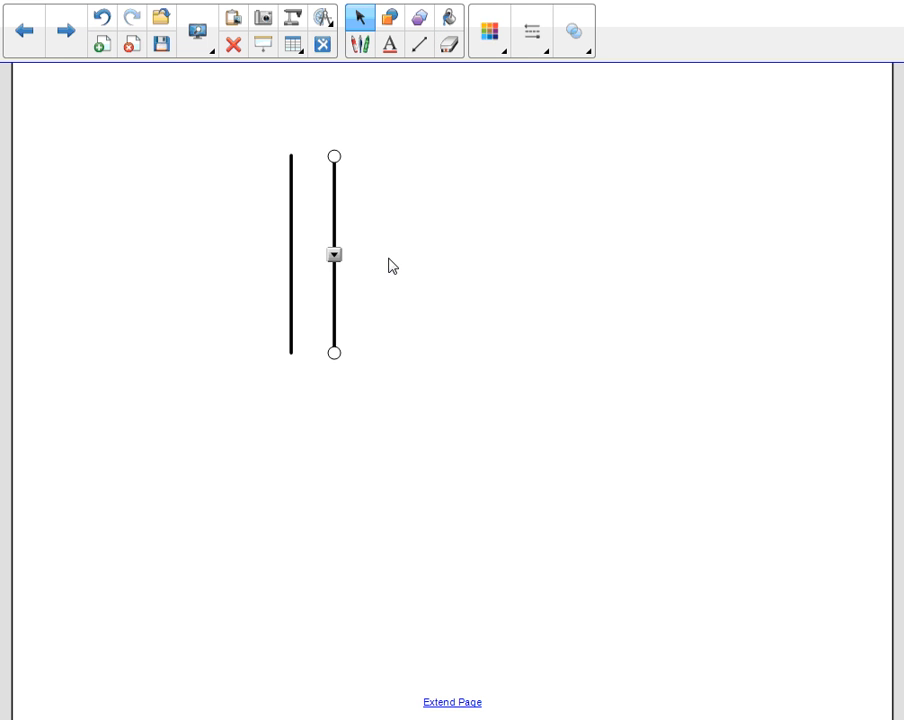
pyautogui.hotkey('ctrl', 'v')
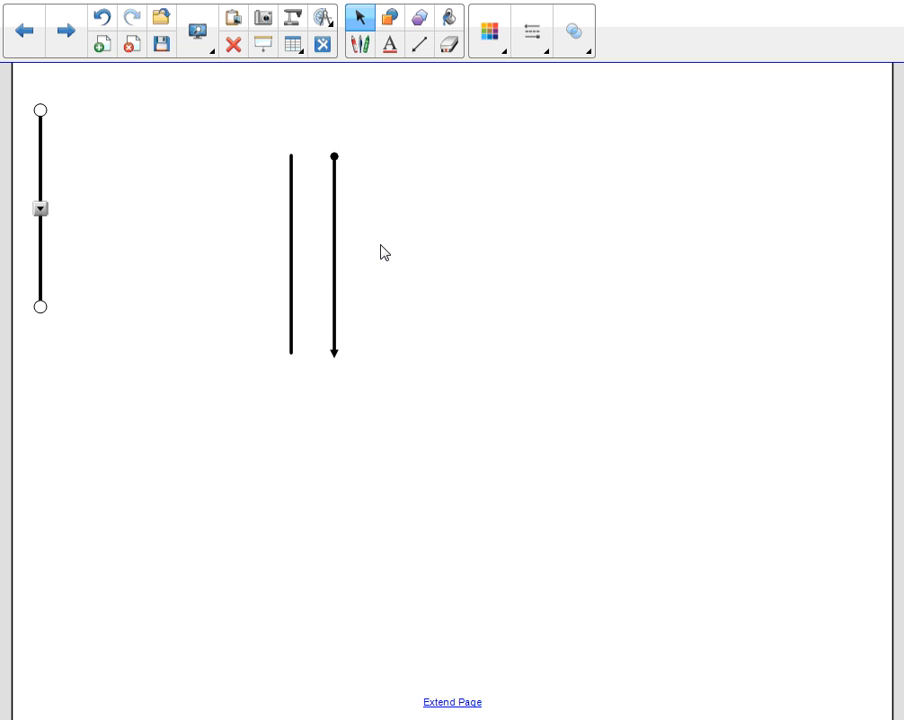
pyautogui.moveTo(42, 150); pyautogui.dragTo(346, 417)
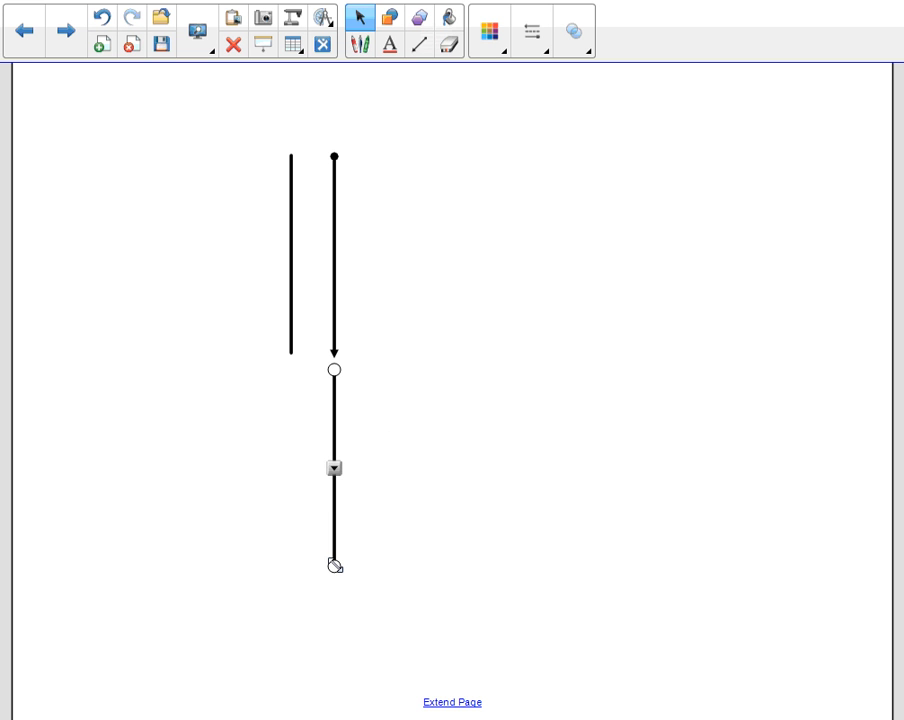
# Step: Swing the copied arrow's lower end out to the right so it runs horizontally, and deselect it
pyautogui.moveTo(335, 566); pyautogui.dragTo(575, 371)
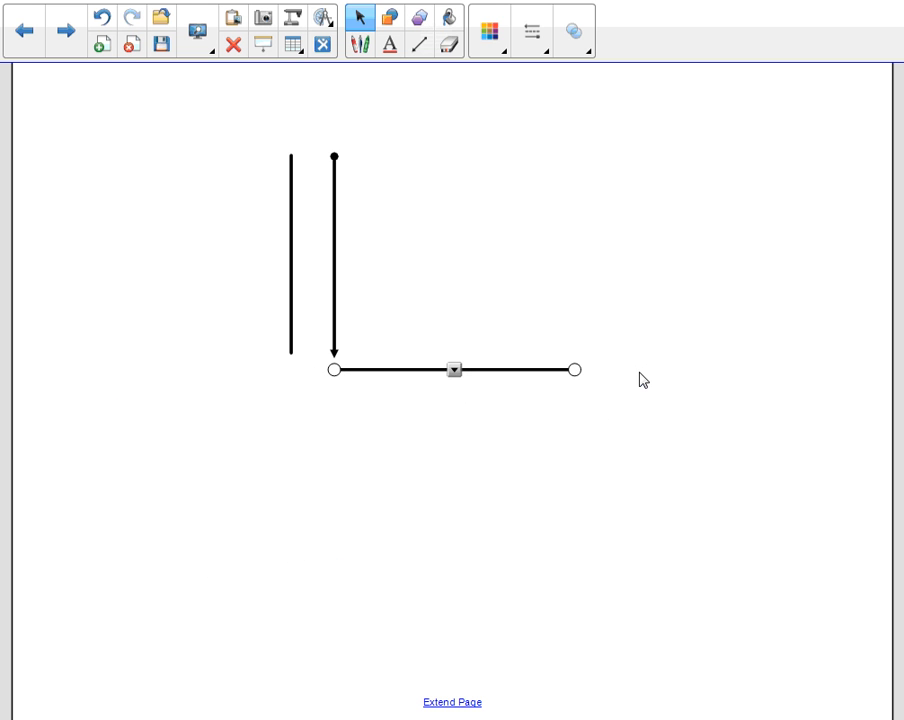
pyautogui.click(644, 476)
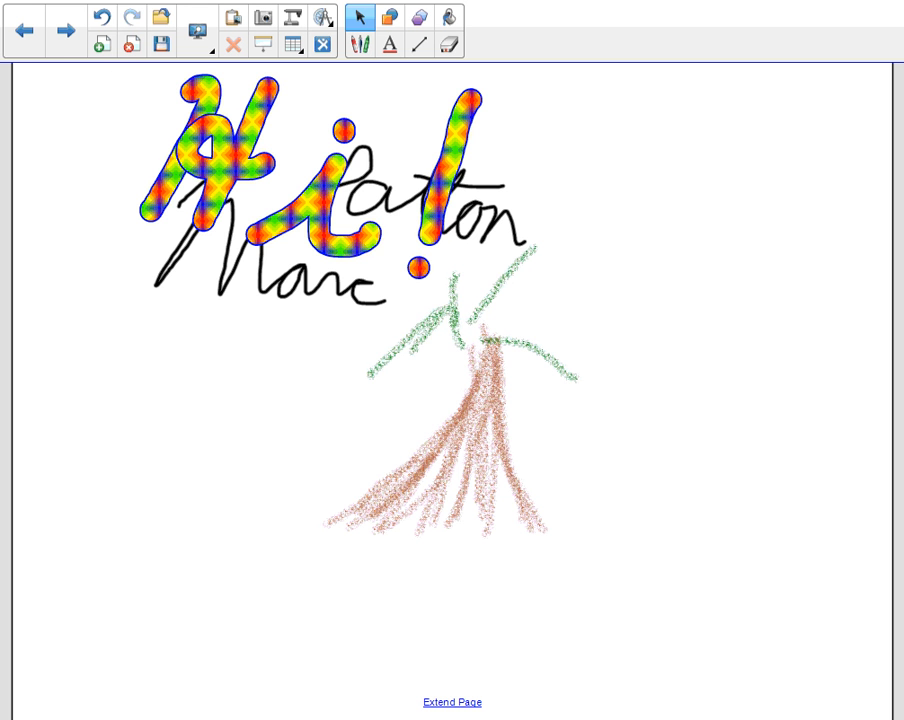
# Step: Erase the whole crayon tree and the right-hand portions of the handwritten name and rainbow "Hi!" with the largest eraser
pyautogui.click(449, 47)
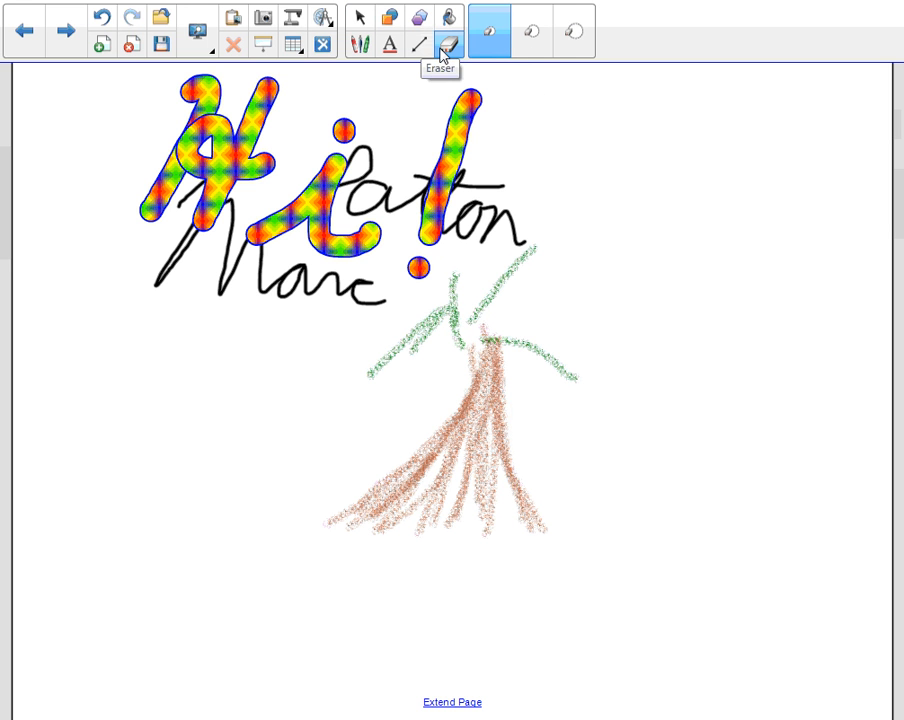
pyautogui.click(574, 38)
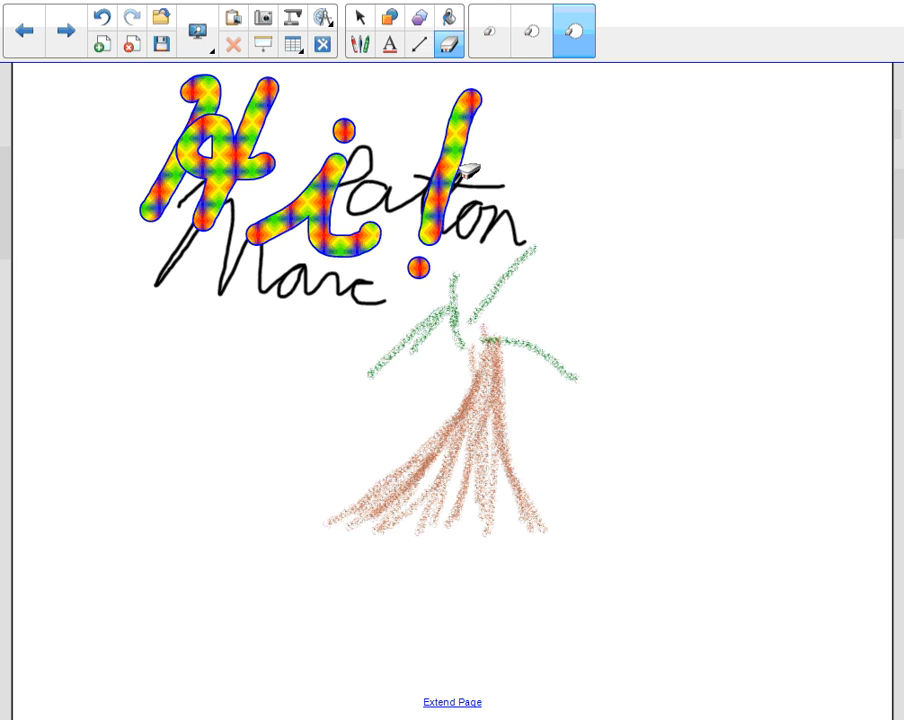
pyautogui.moveTo(536, 190)
pyautogui.mouseDown()
pyautogui.moveTo(372, 267)
pyautogui.moveTo(442, 414)
pyautogui.moveTo(442, 321)
pyautogui.moveTo(613, 371)
pyautogui.moveTo(397, 512)
pyautogui.moveTo(564, 568)
pyautogui.mouseUp()
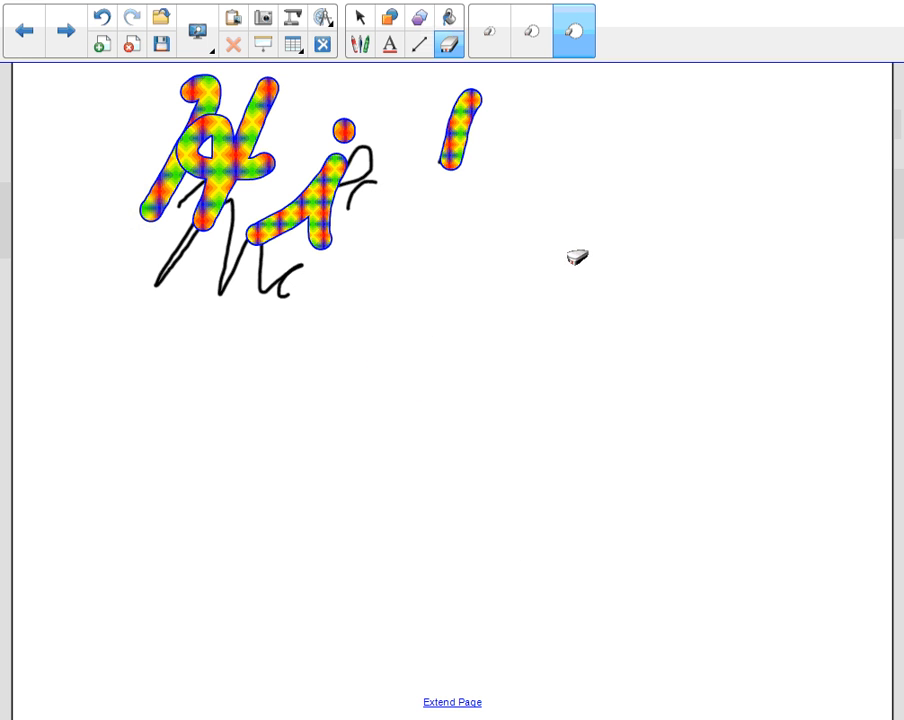
# Step: Select all the remaining ink on the page together, delete it, and undo the deletion
pyautogui.click(360, 20)
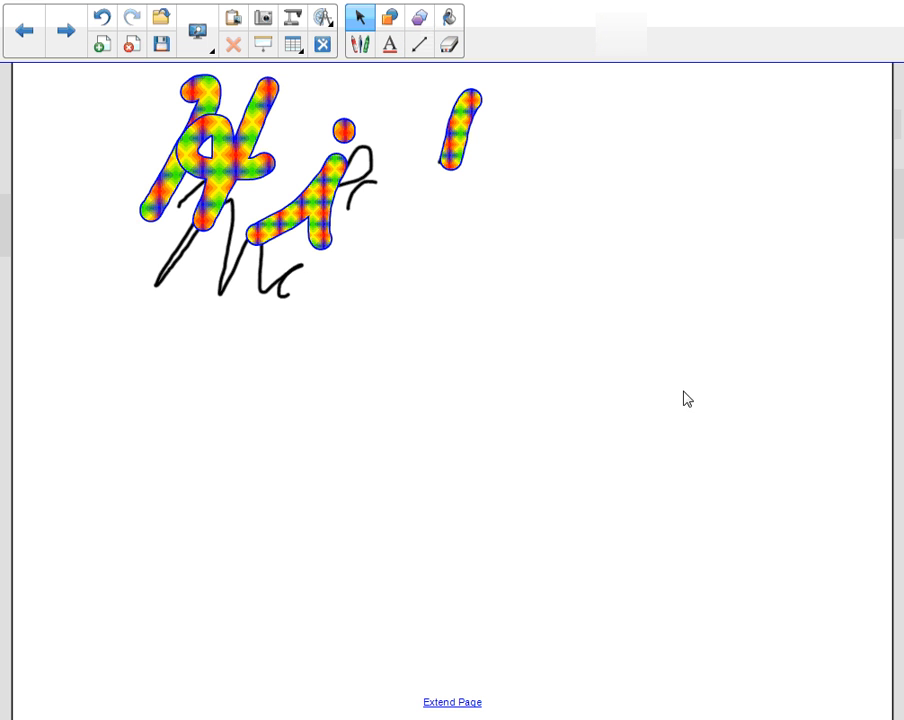
pyautogui.moveTo(634, 418)
pyautogui.mouseDown()
pyautogui.moveTo(138, 186)
pyautogui.moveTo(112, 134)
pyautogui.moveTo(52, 60)
pyautogui.mouseUp()
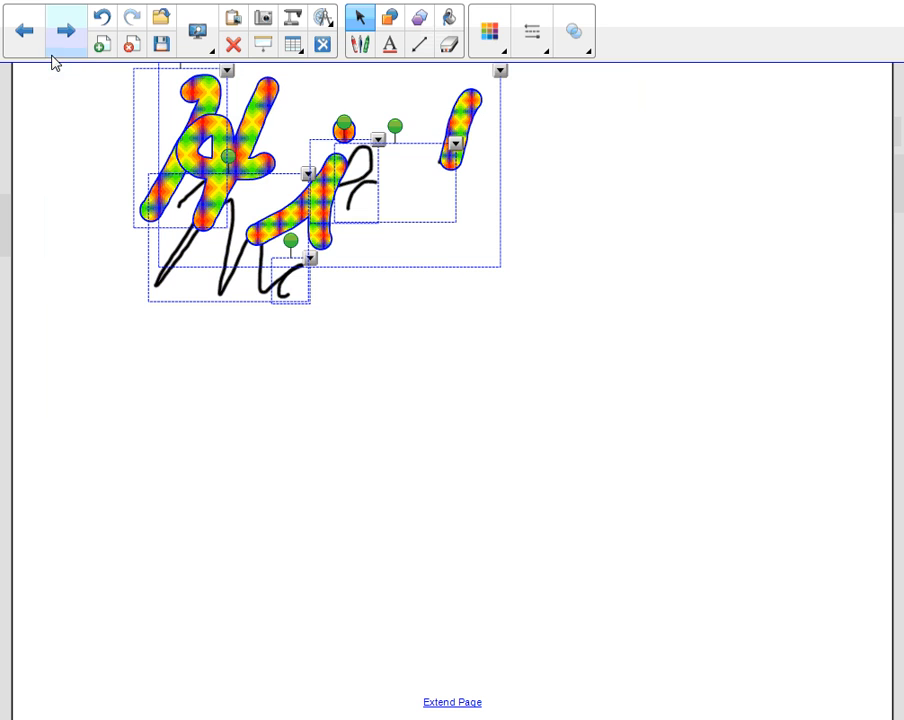
pyautogui.click(235, 45)
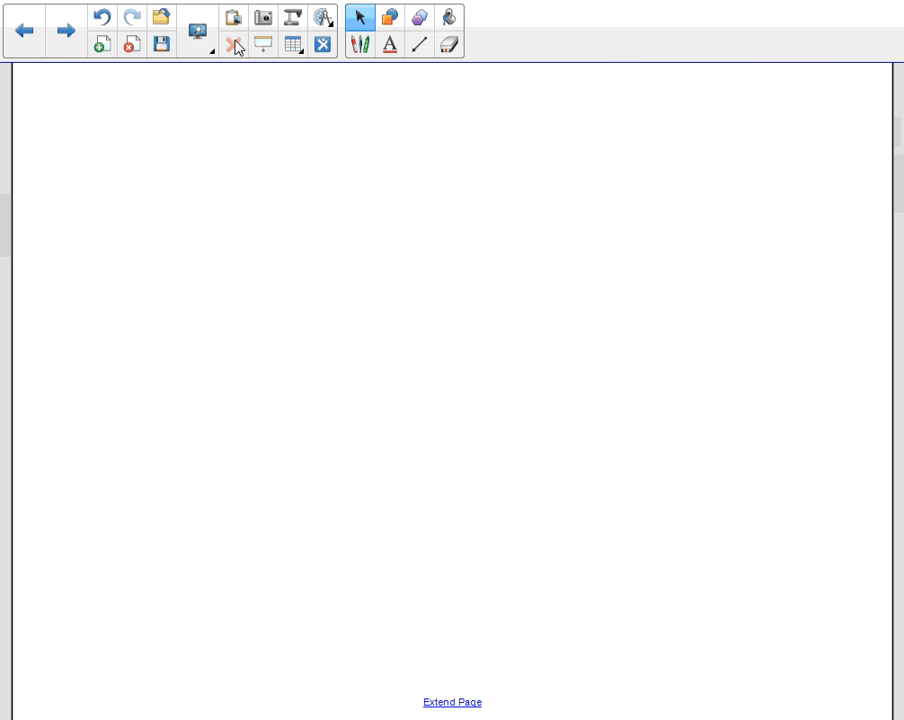
pyautogui.click(101, 19)
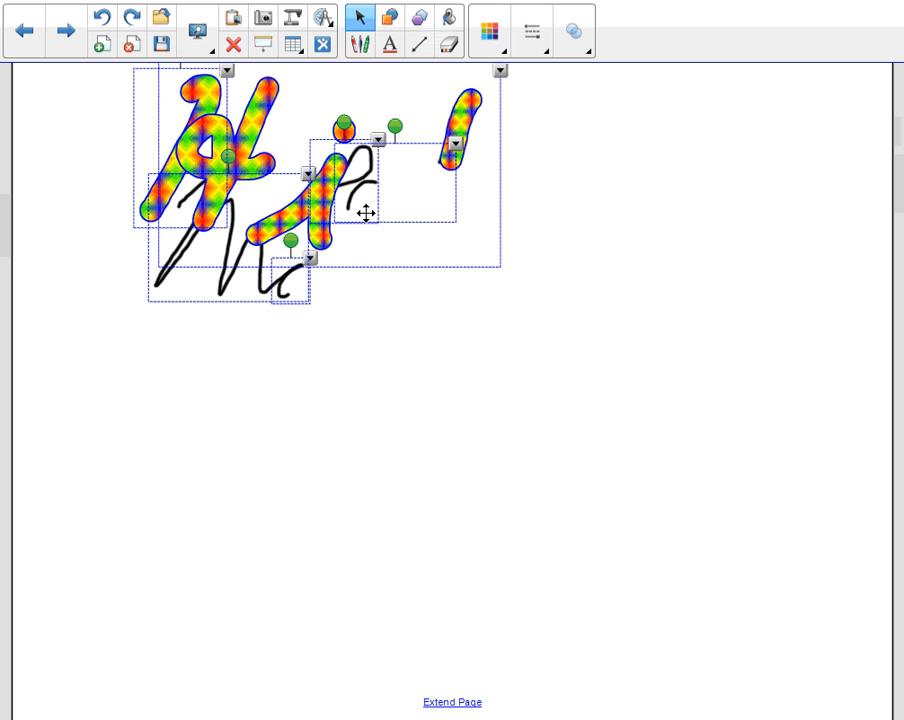
# Step: Add a blank page after the partly erased handwriting page
pyautogui.click(103, 46)
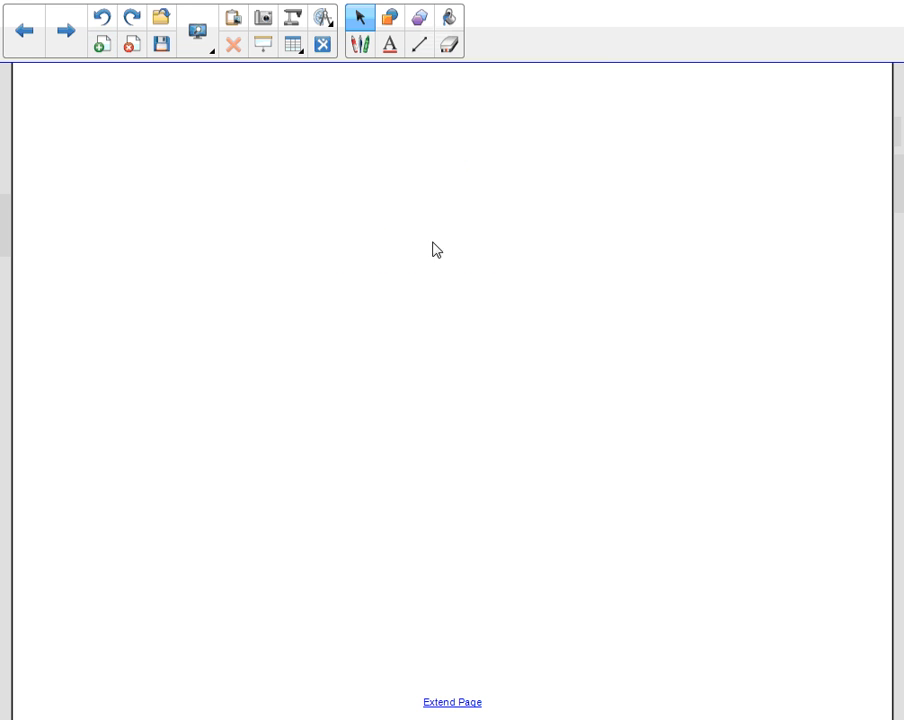